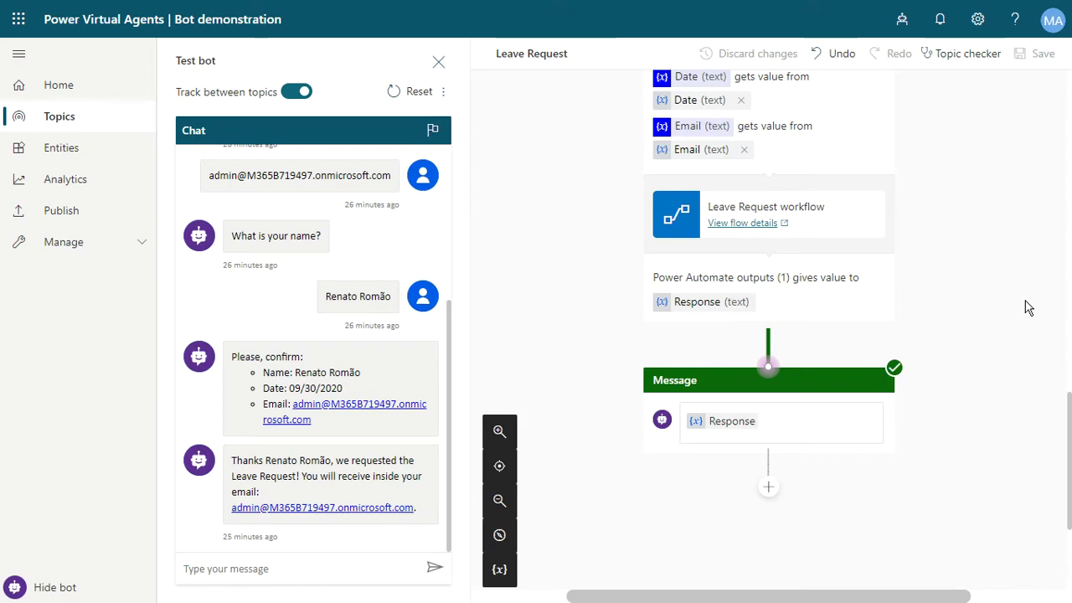
# Leave the Leave Request topic for the Entities page listing the prebuilt entities.
pyautogui.click(75, 159)
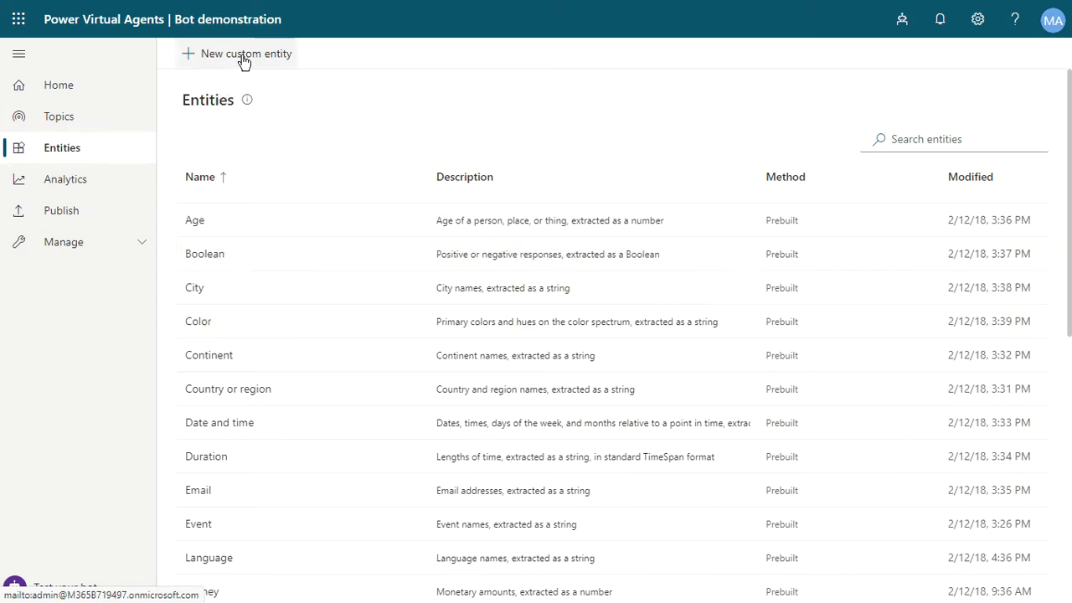
# Create a new custom entity named 'Leave Request types' with a description of its purpose.
pyautogui.click(243, 60)
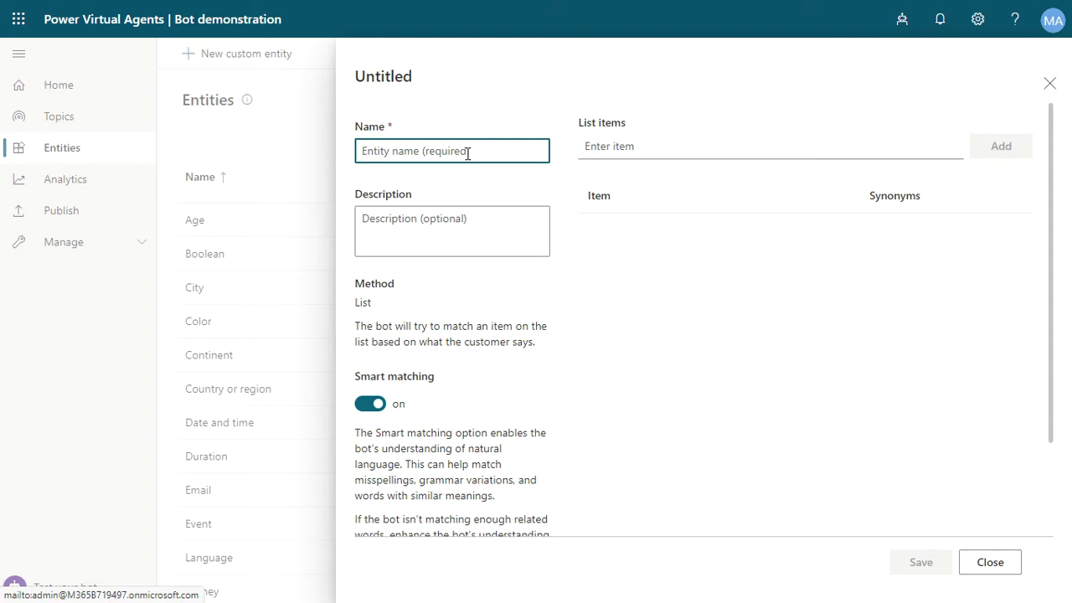
pyautogui.write('Leave Reques')
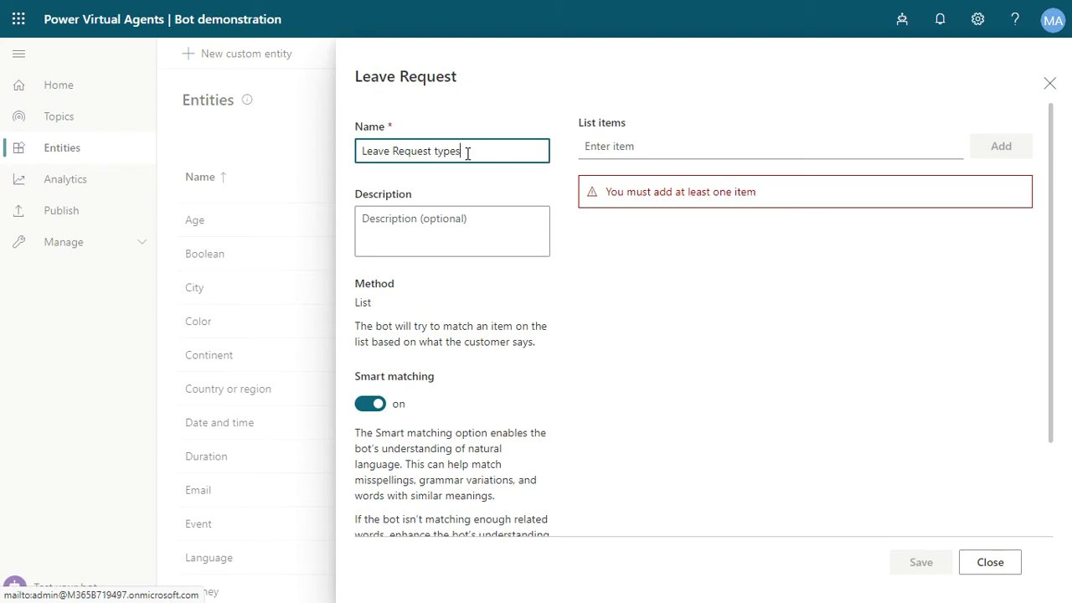
pyautogui.write('t types')
pyautogui.click(435, 222)
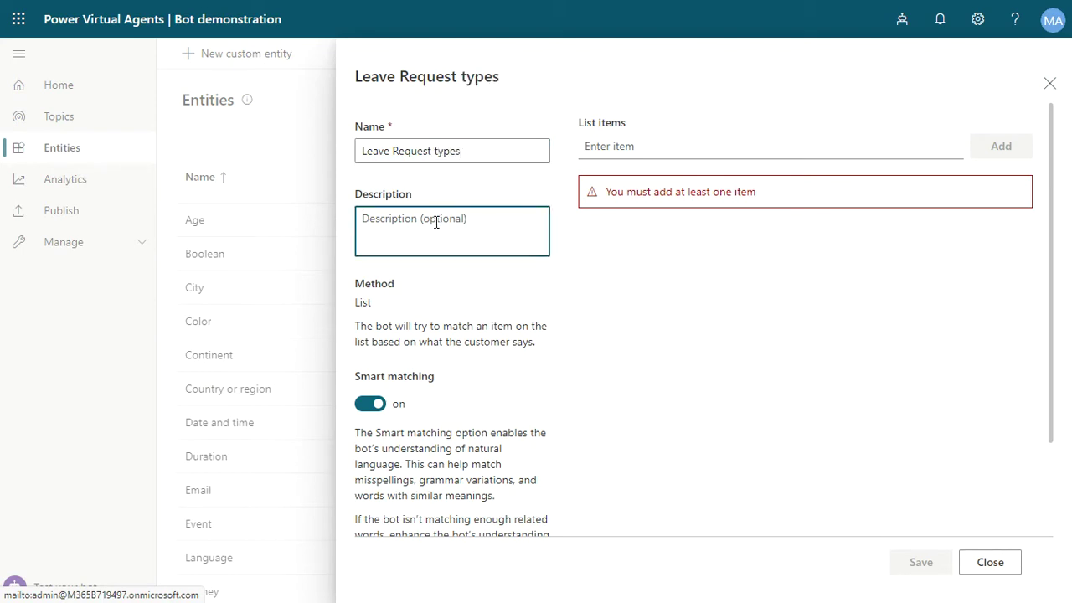
pyautogui.write('This entity is responsible to select wh')
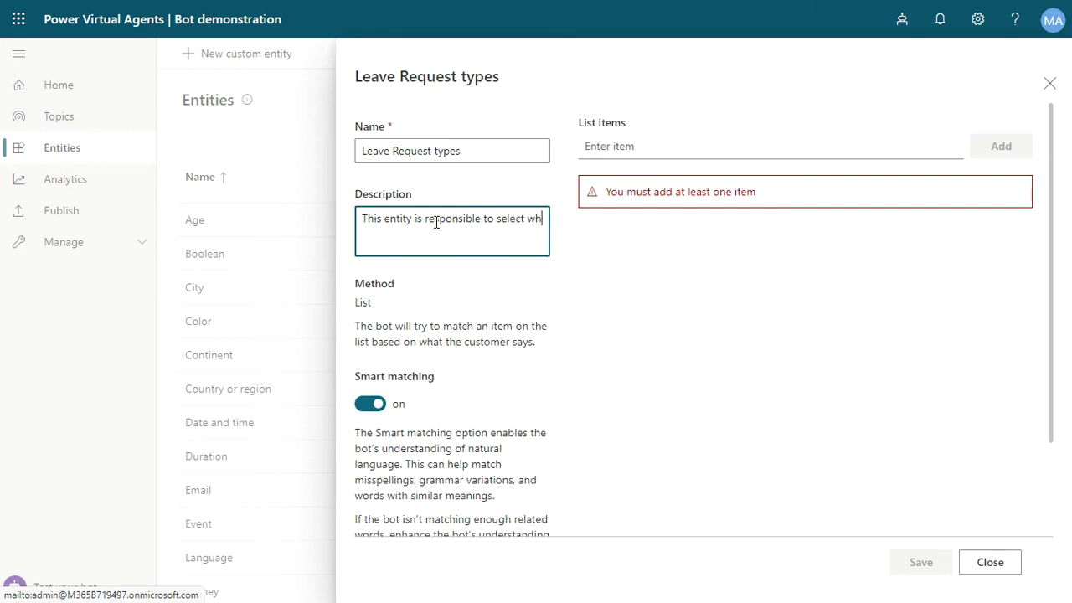
pyautogui.write('ihctype of Leave Request.')
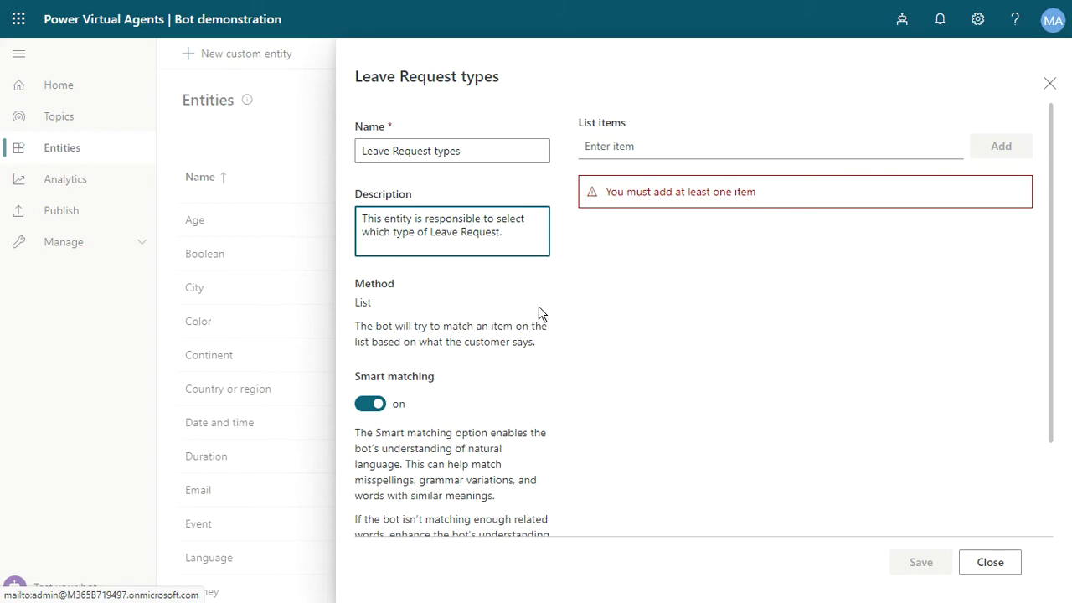
# Add Vacation and Problems as the entity's list items.
pyautogui.click(649, 145)
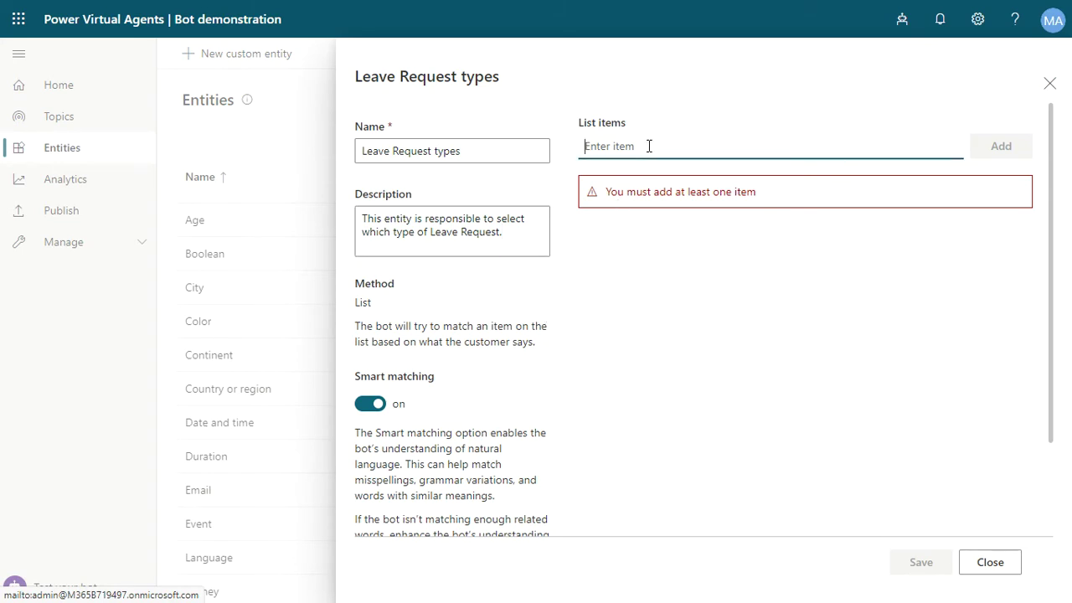
pyautogui.write('Vaca')
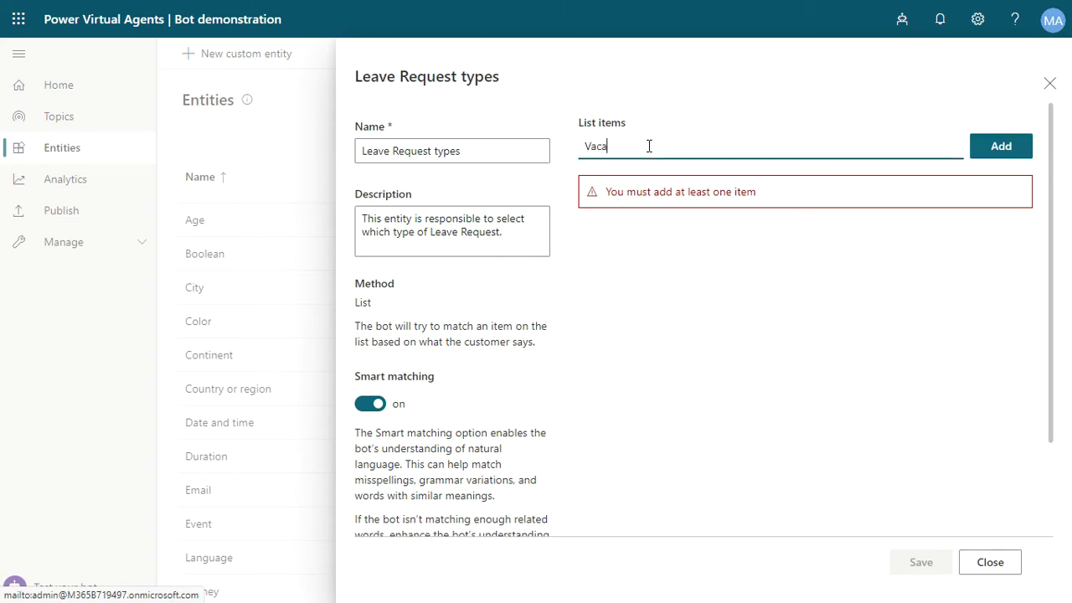
pyautogui.write('tion')
pyautogui.press('Return')
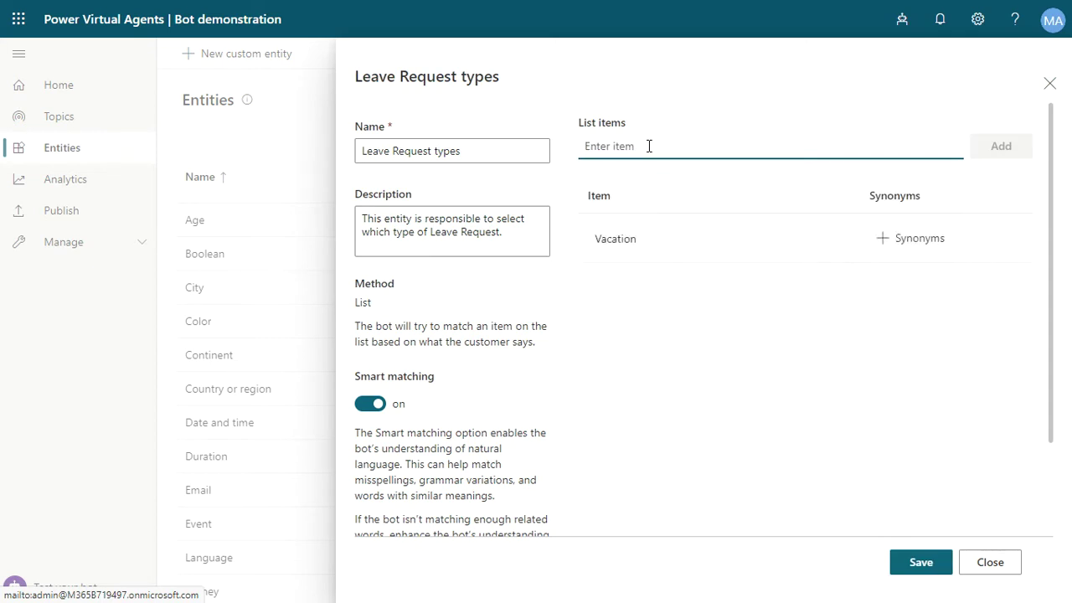
pyautogui.write('Probl')
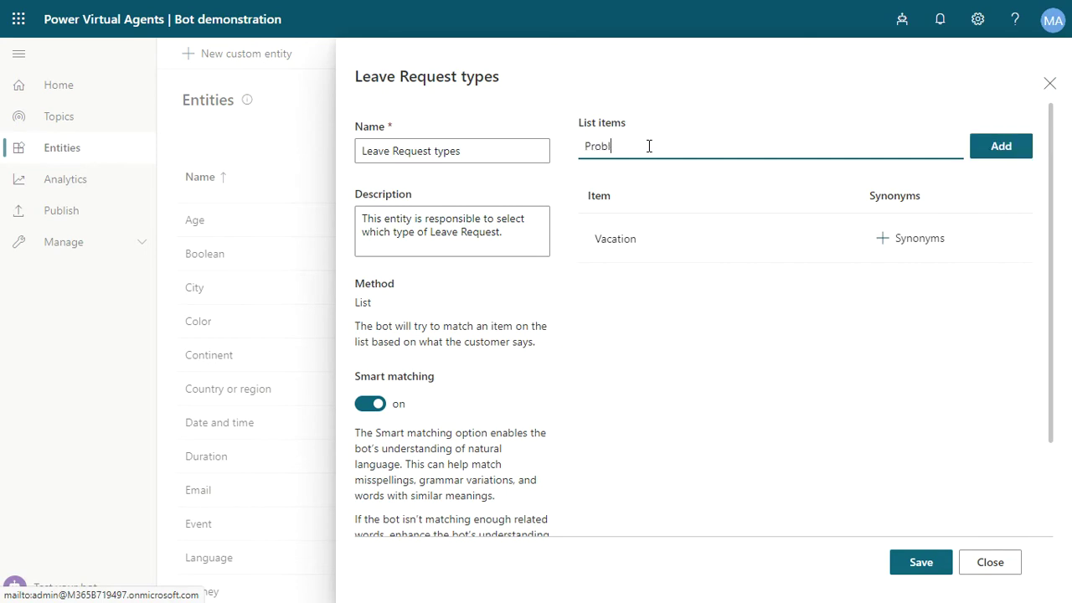
pyautogui.write('ems')
pyautogui.press('Return')
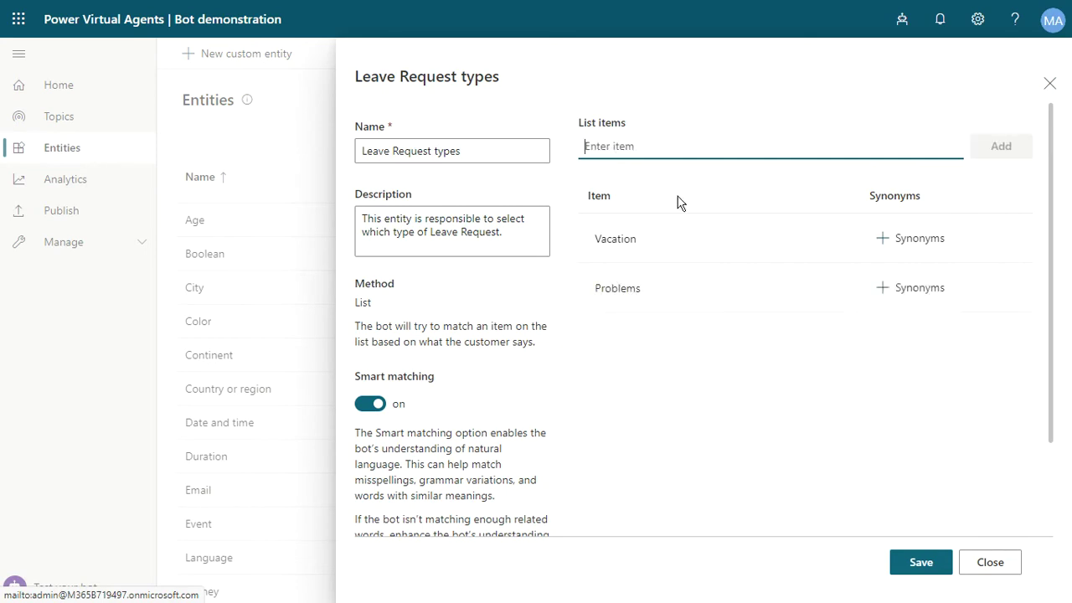
pyautogui.click(941, 243)
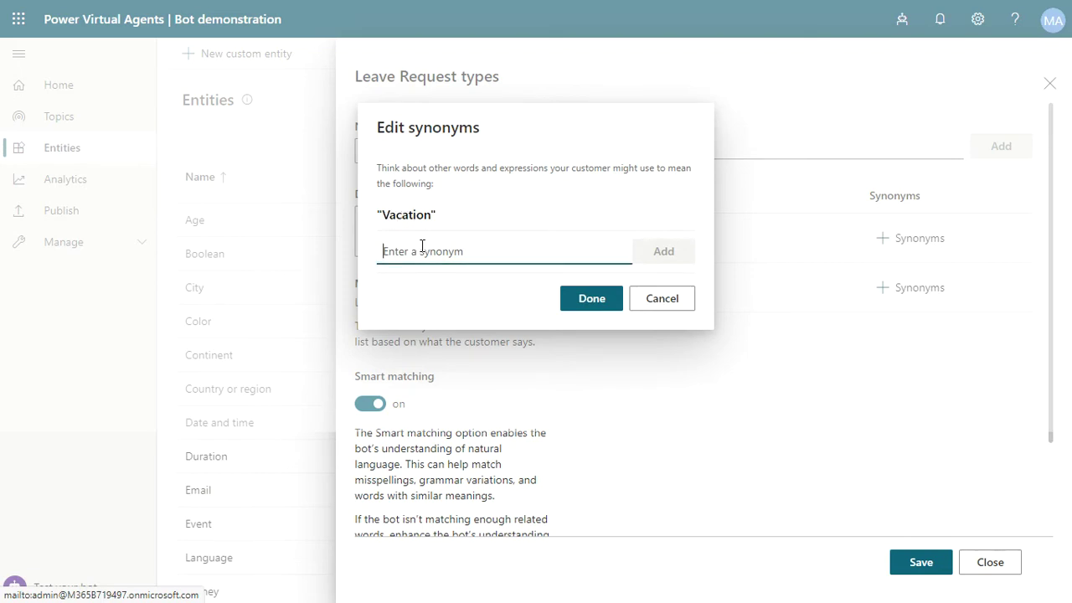
# Add 'vaca tion', 'vacationes' and 'Vacation' as synonyms of the Vacation item.
pyautogui.write('vaca t')
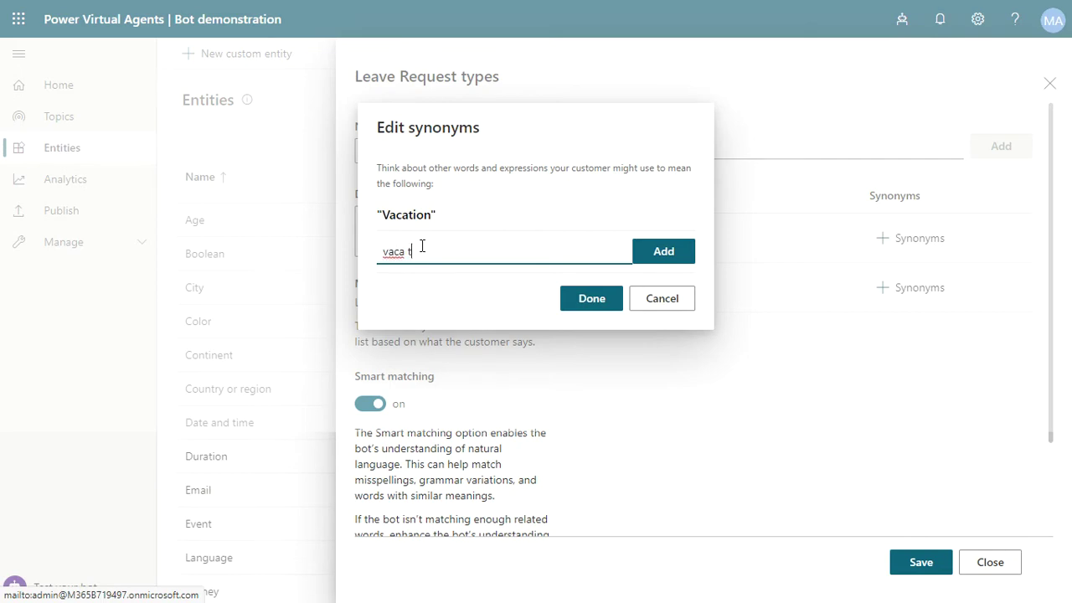
pyautogui.write('ion')
pyautogui.press('Return')
pyautogui.write('v')
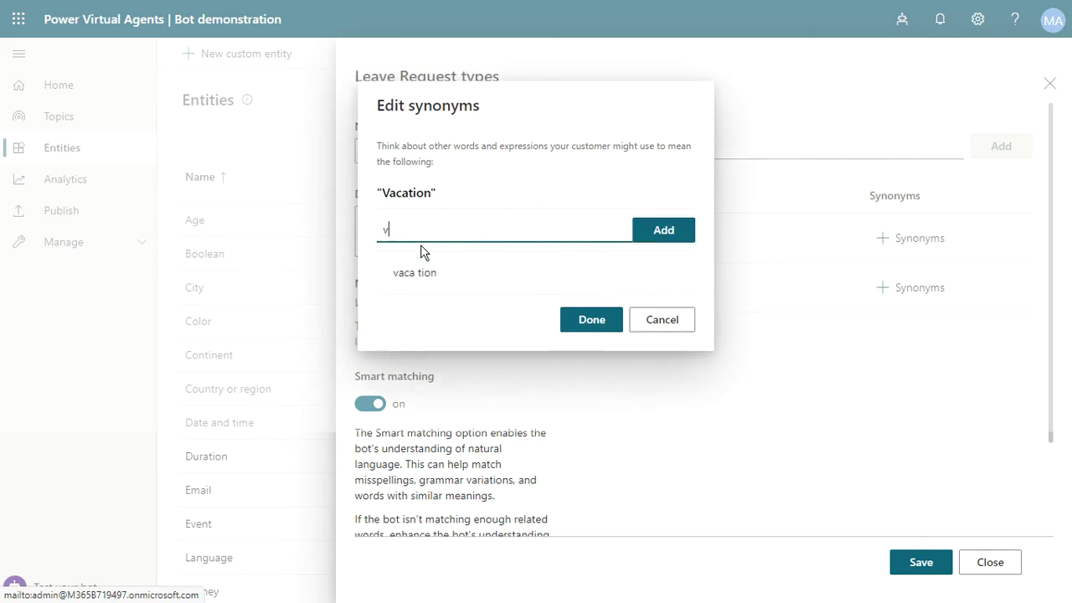
pyautogui.write('acationes')
pyautogui.press('Return')
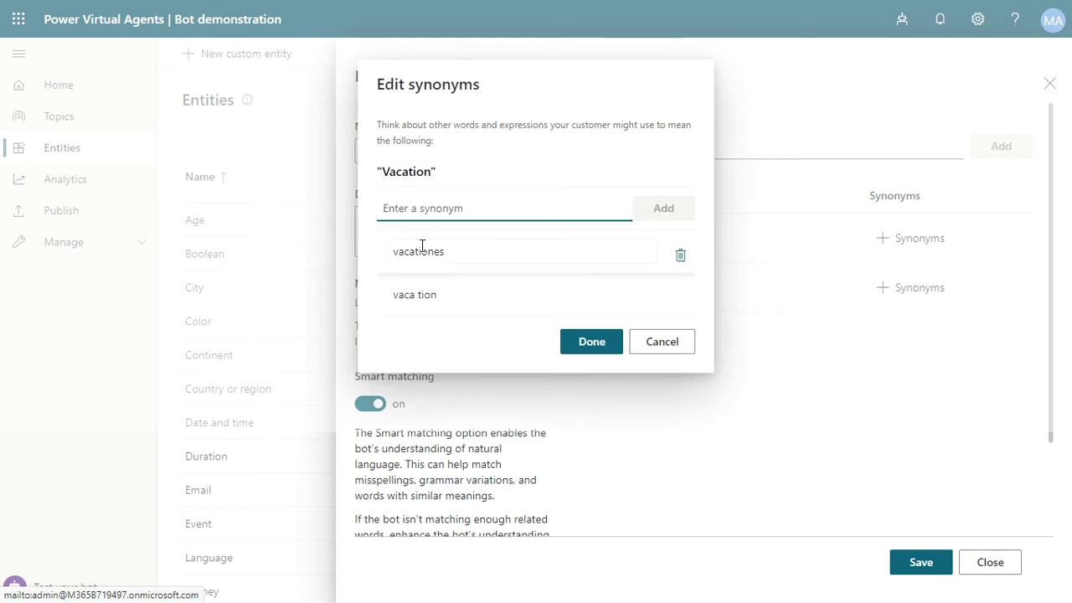
pyautogui.write('v')
pyautogui.press('BackSpace')
pyautogui.write('V')
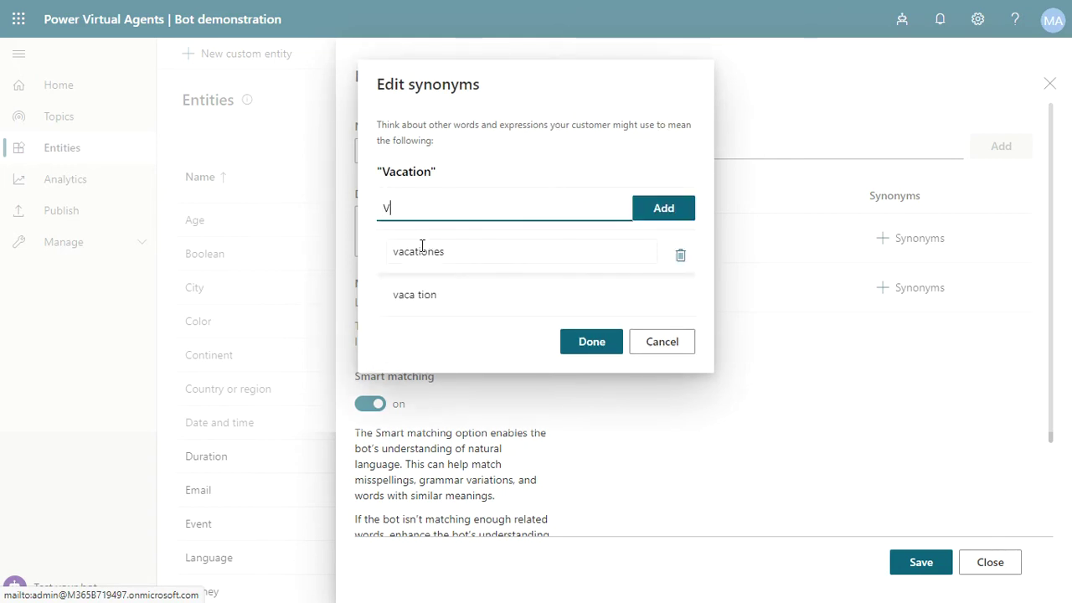
pyautogui.write('acation')
pyautogui.press('Return')
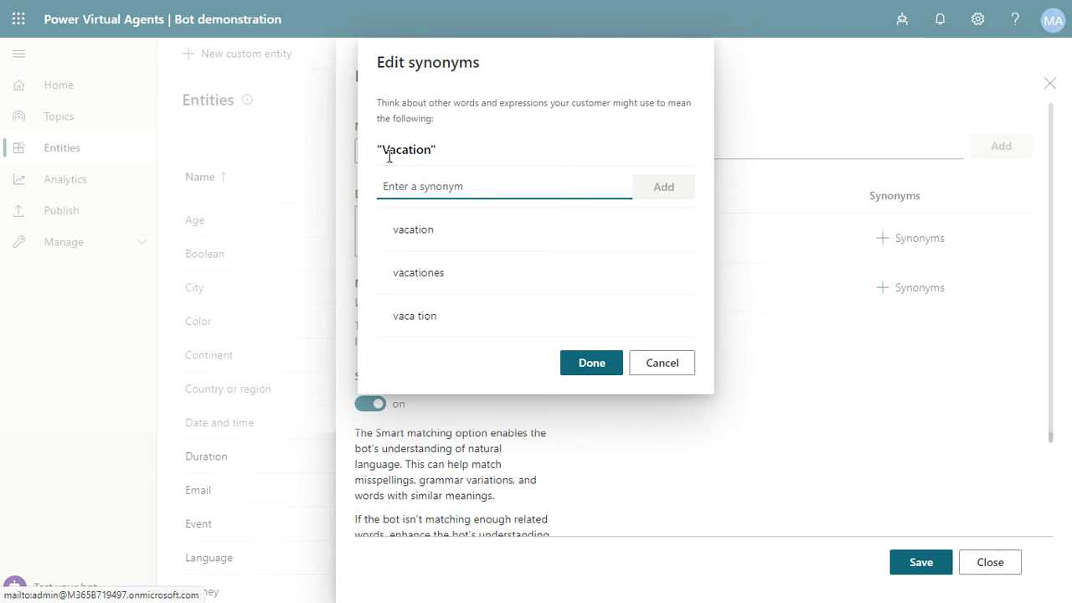
# Delete the conflicting 'vacation' synonym, keeping vacationes and vaca tion.
pyautogui.click(421, 318)
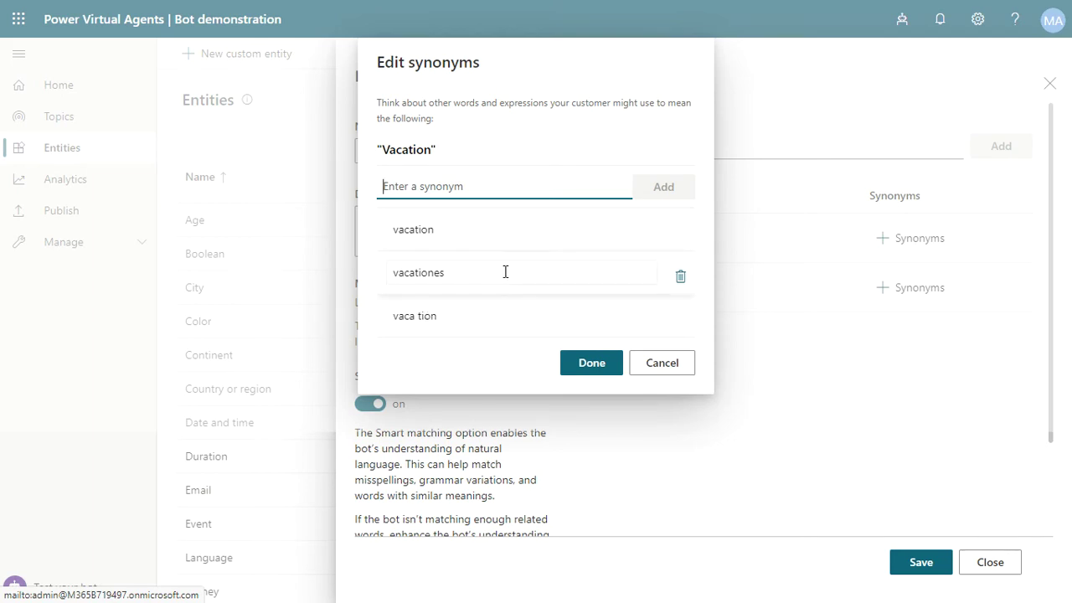
pyautogui.click(583, 366)
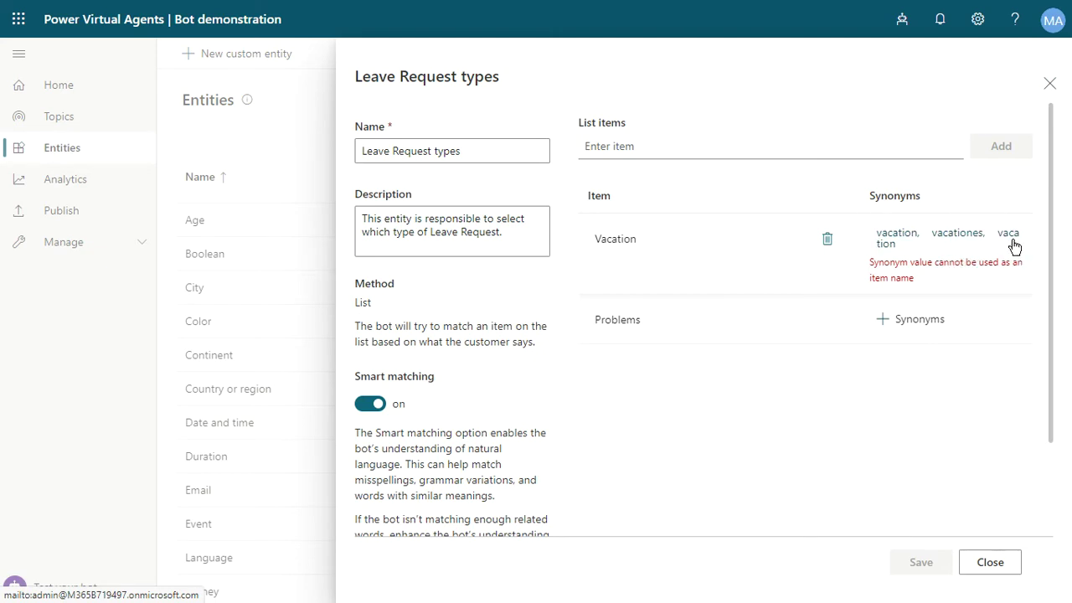
pyautogui.click(1011, 243)
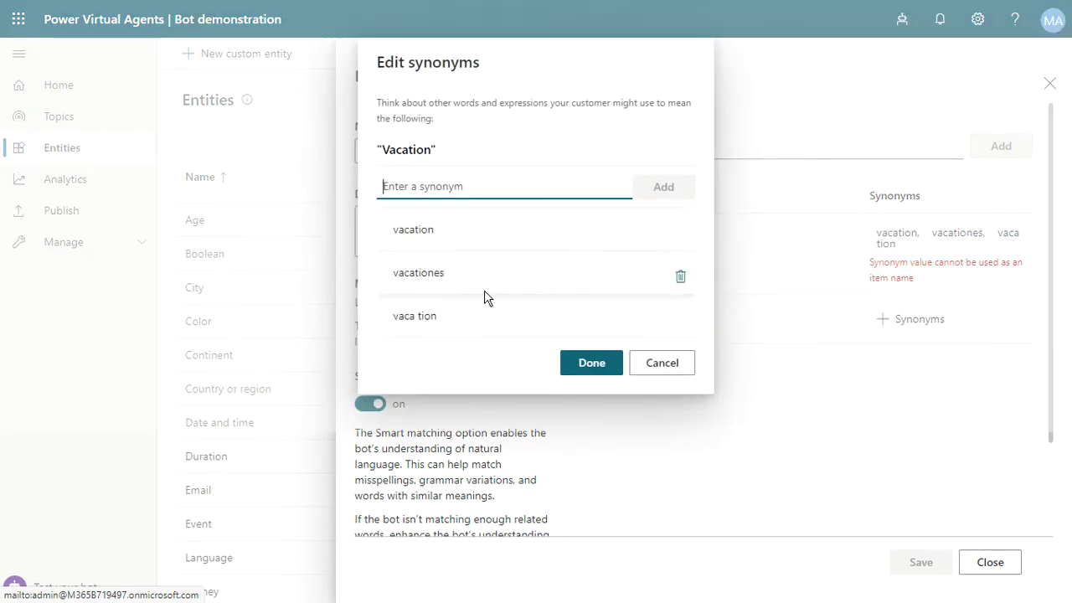
pyautogui.click(682, 235)
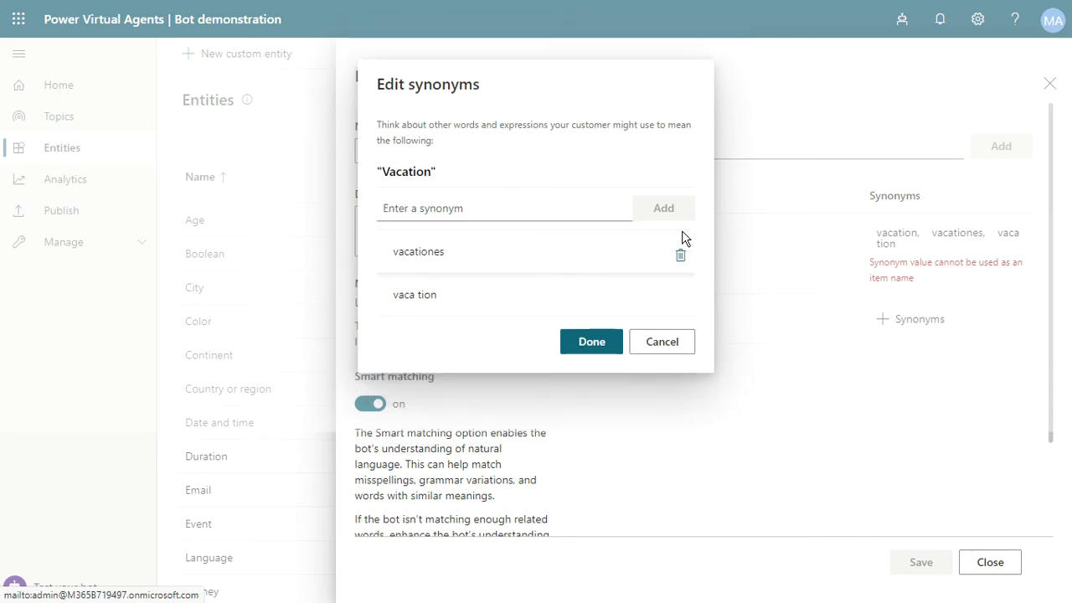
pyautogui.click(589, 340)
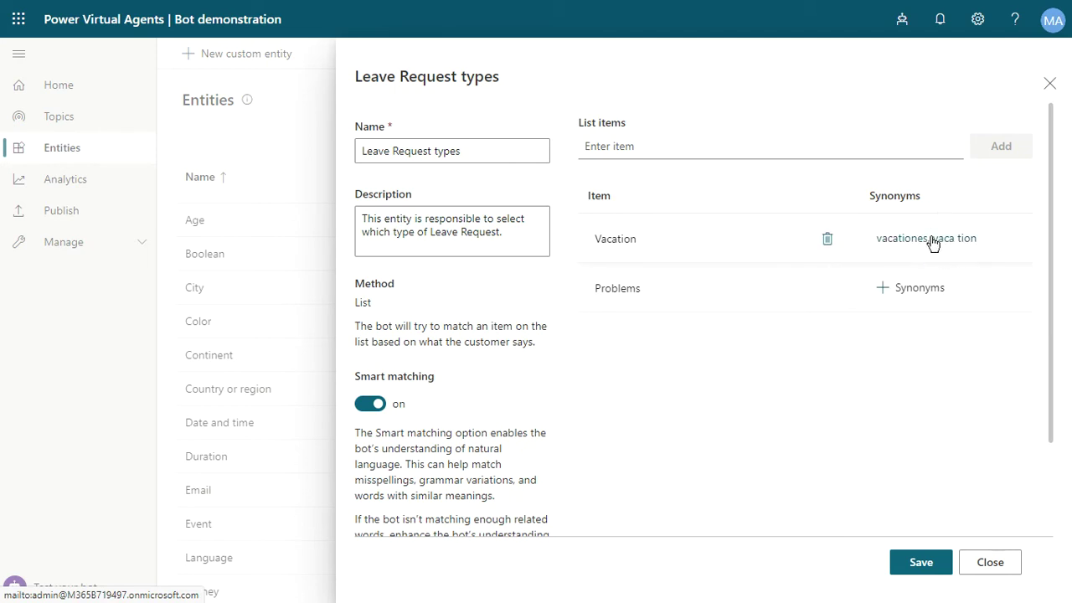
# Add issue, issues, problem and wrong as synonyms of the Problems item.
pyautogui.click(897, 291)
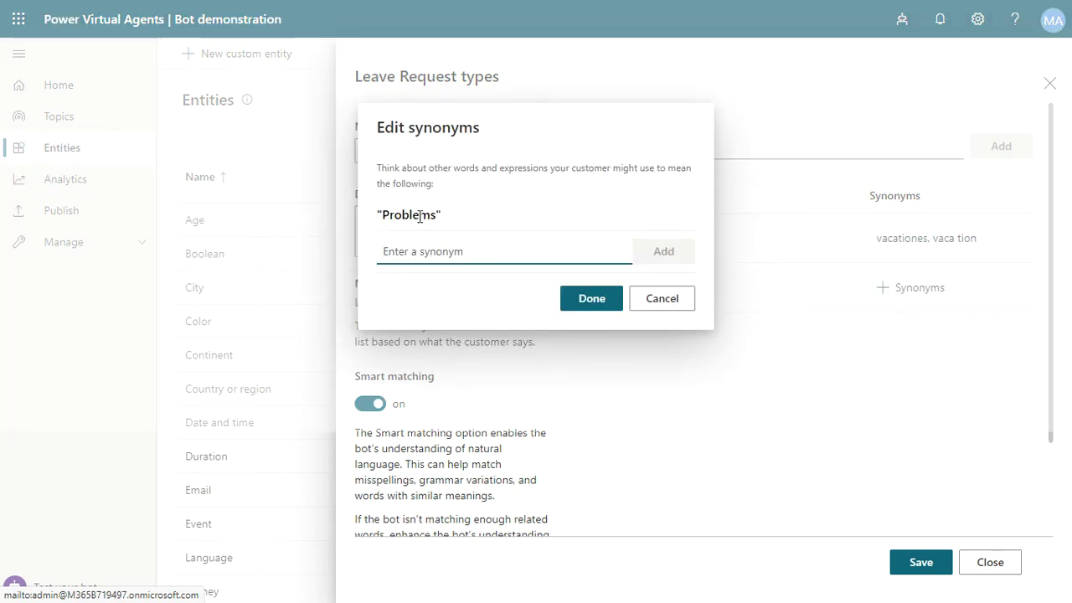
pyautogui.write('is')
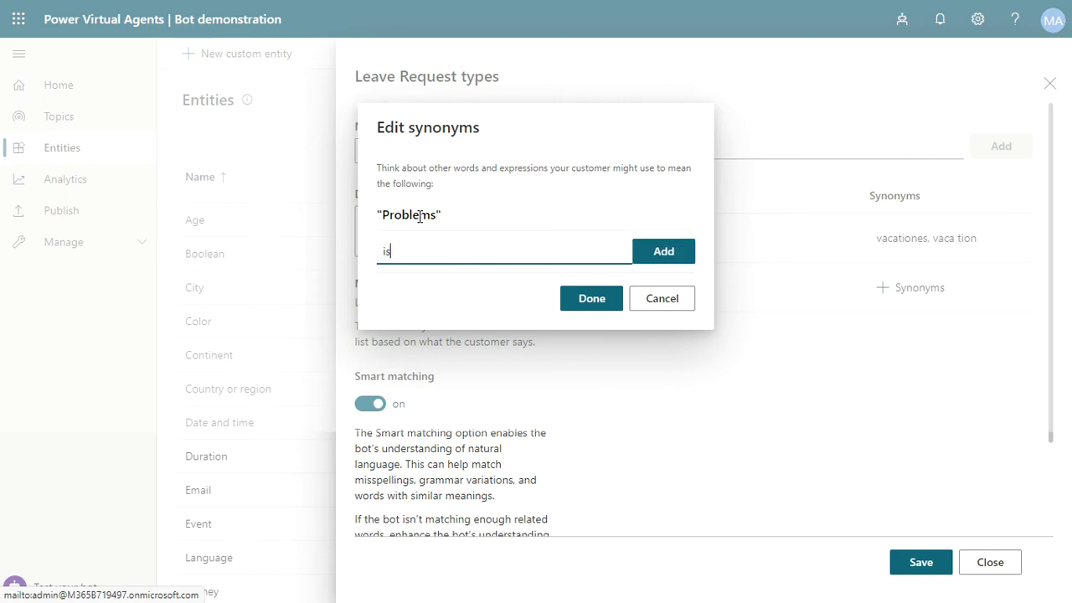
pyautogui.write('sue')
pyautogui.press('Return')
pyautogui.write('issues')
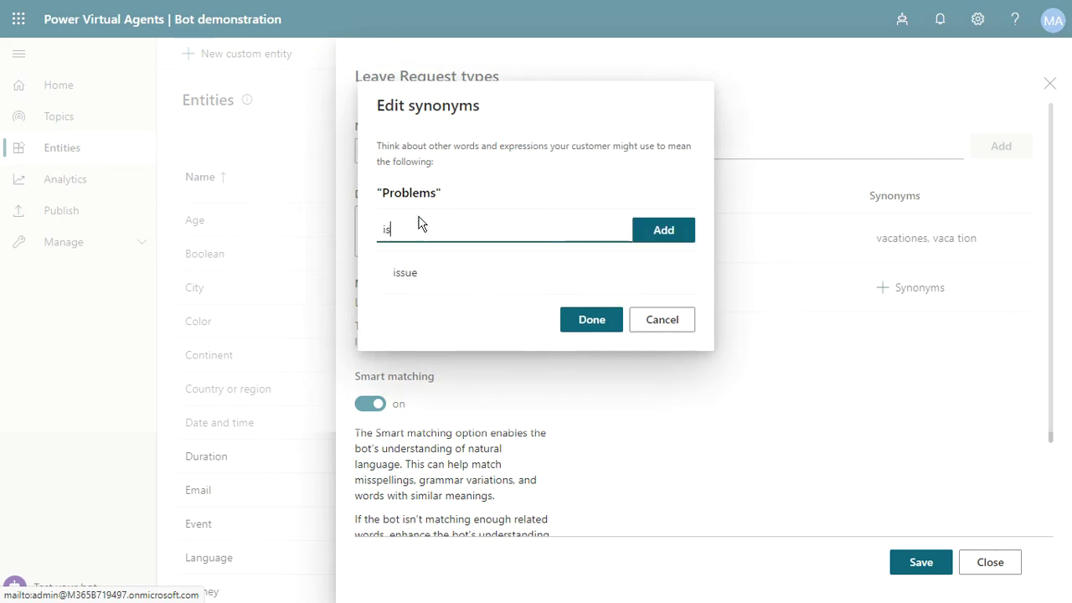
pyautogui.press('Return')
pyautogui.write('problem')
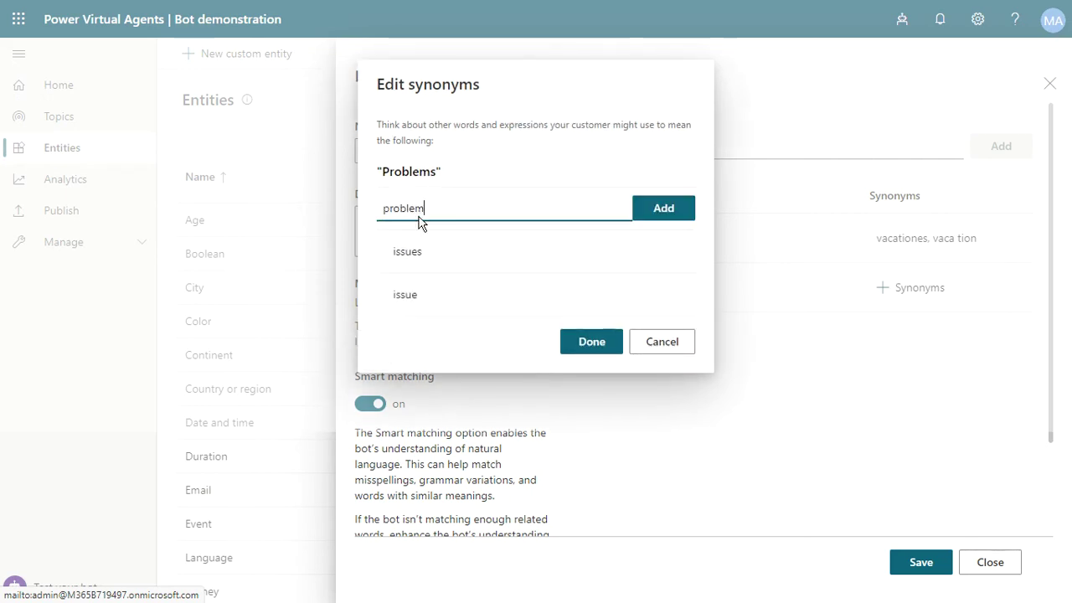
pyautogui.press('Return')
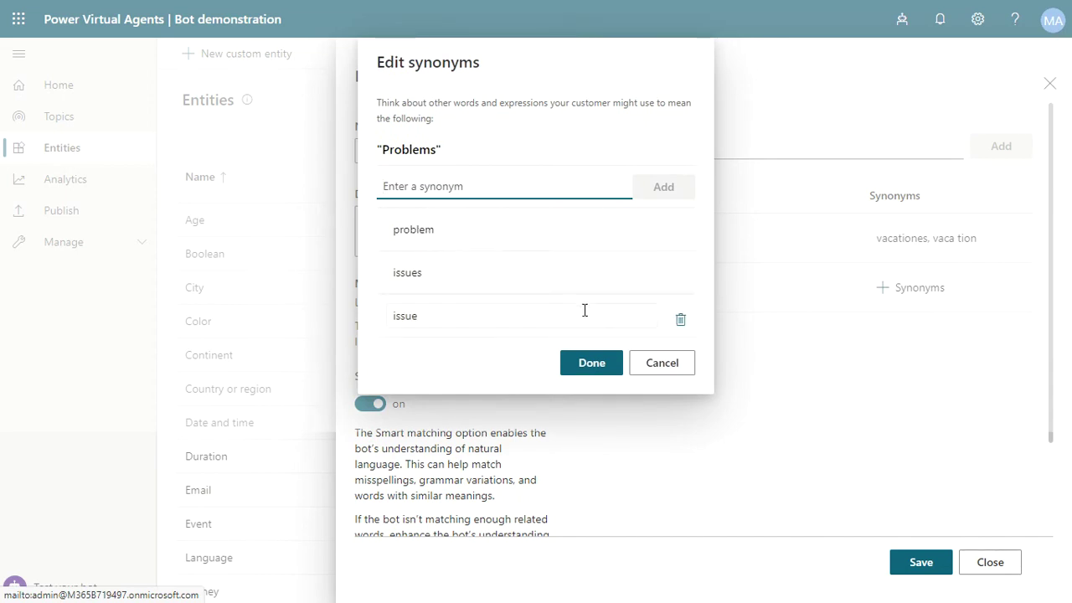
pyautogui.write('wron')
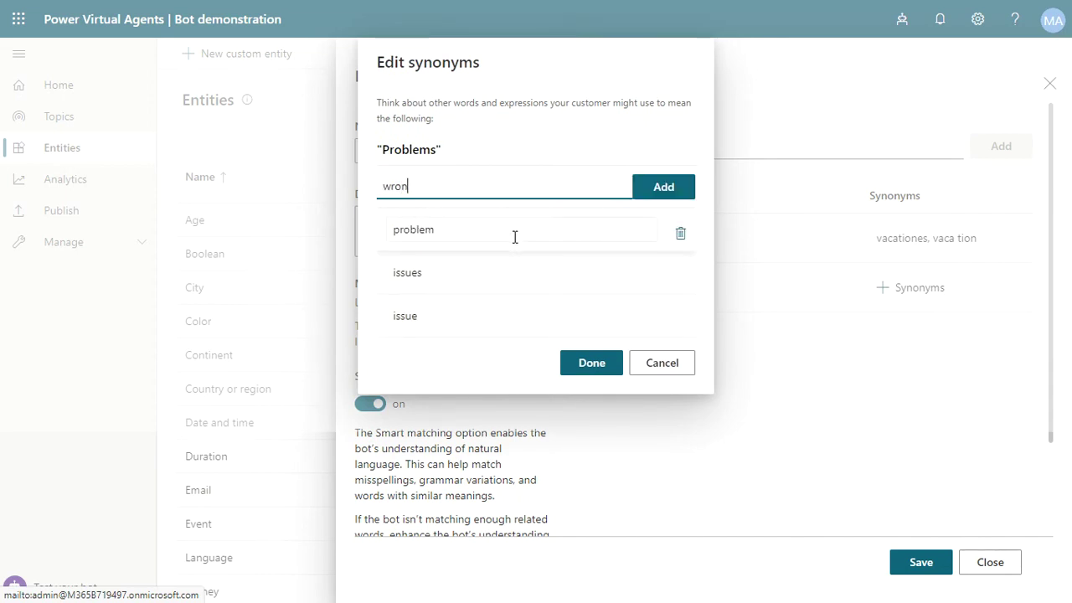
pyautogui.write('g')
pyautogui.press('Return')
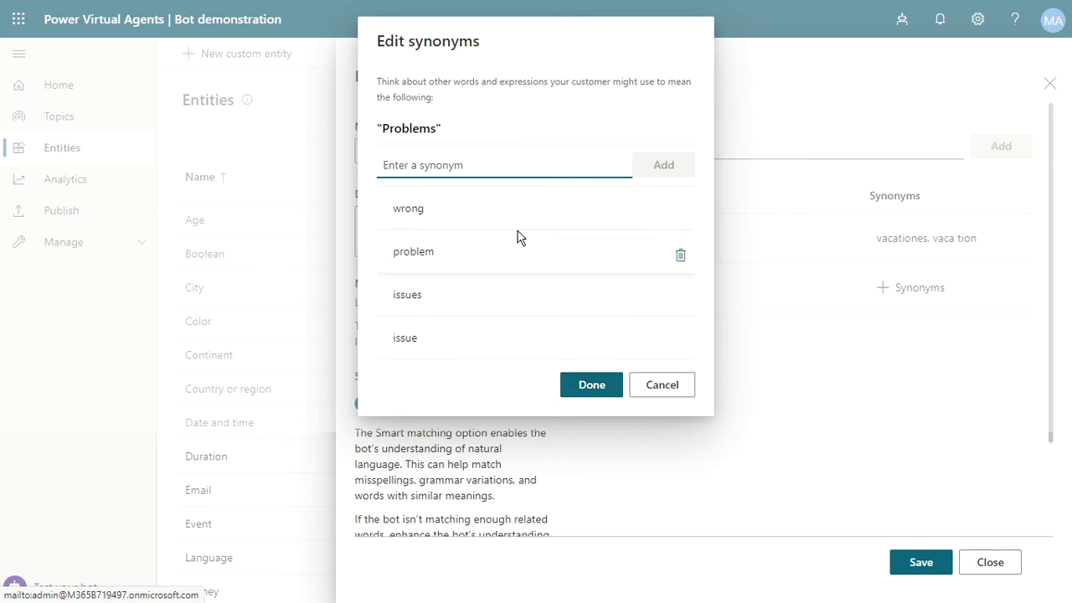
# Confirm the Problems synonyms, review the smart matching note, and save Leave Request types.
pyautogui.click(598, 390)
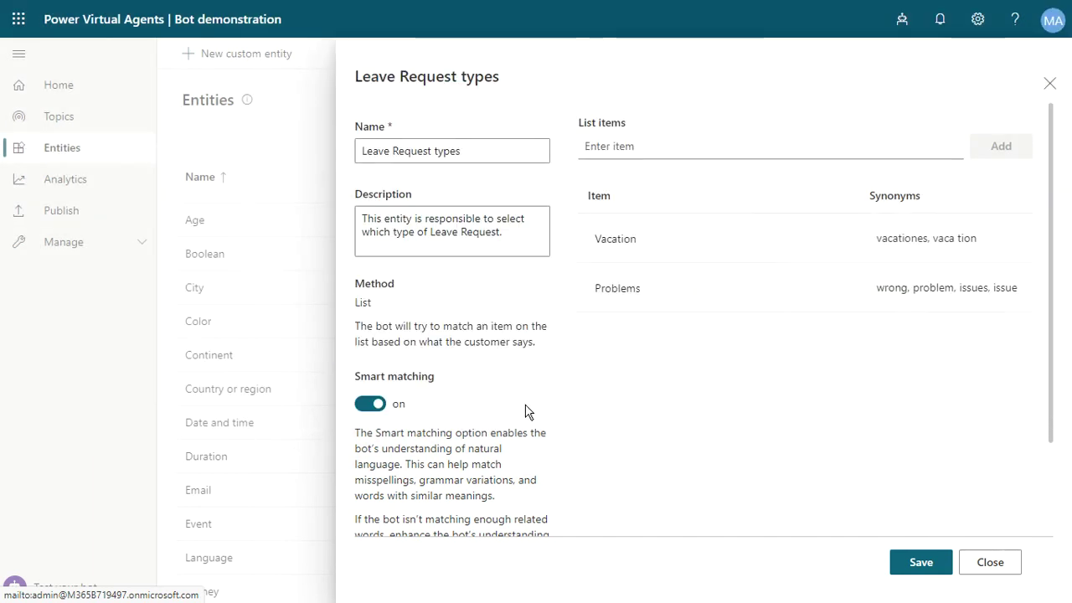
pyautogui.scroll(-1, 527, 411)
pyautogui.scroll(-1, 461, 384)
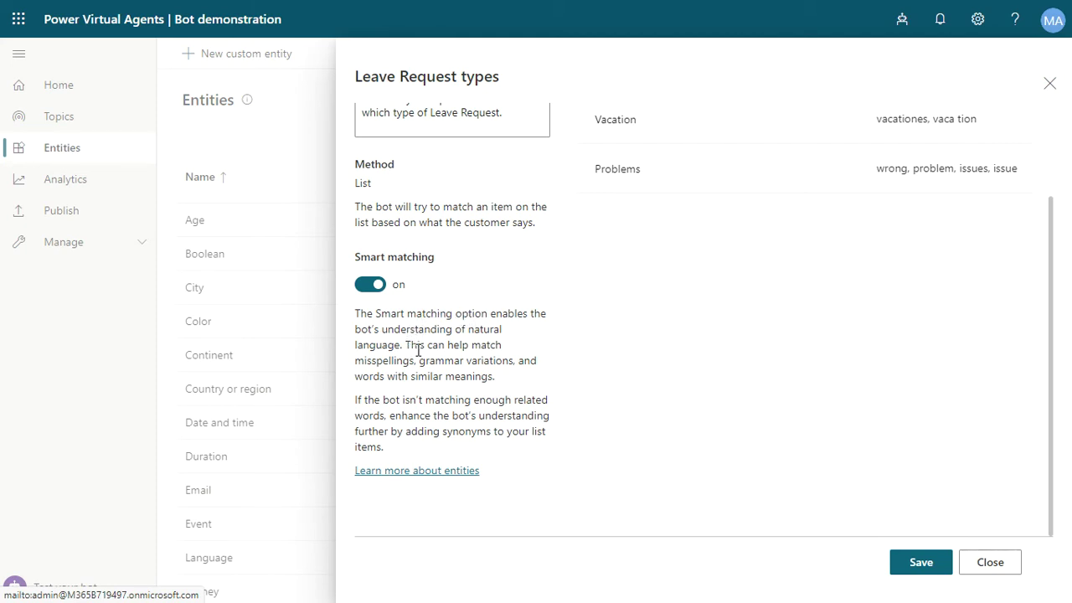
pyautogui.moveTo(412, 348); pyautogui.dragTo(509, 366)
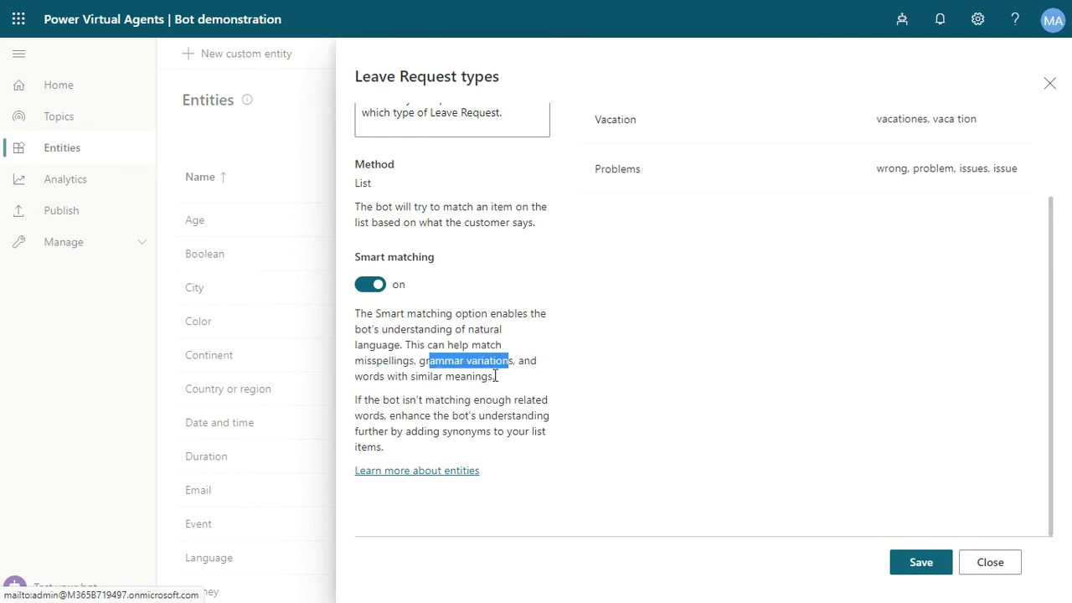
pyautogui.click(492, 376)
pyautogui.tripleClick(491, 375)
pyautogui.click(538, 344)
pyautogui.scroll(1, 838, 284)
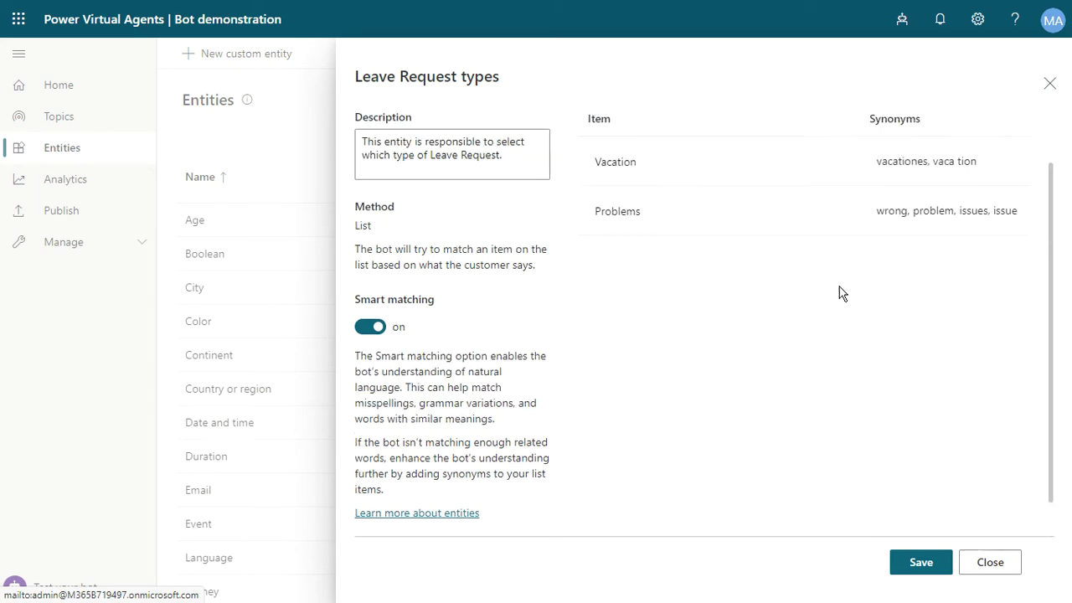
pyautogui.scroll(1, 841, 293)
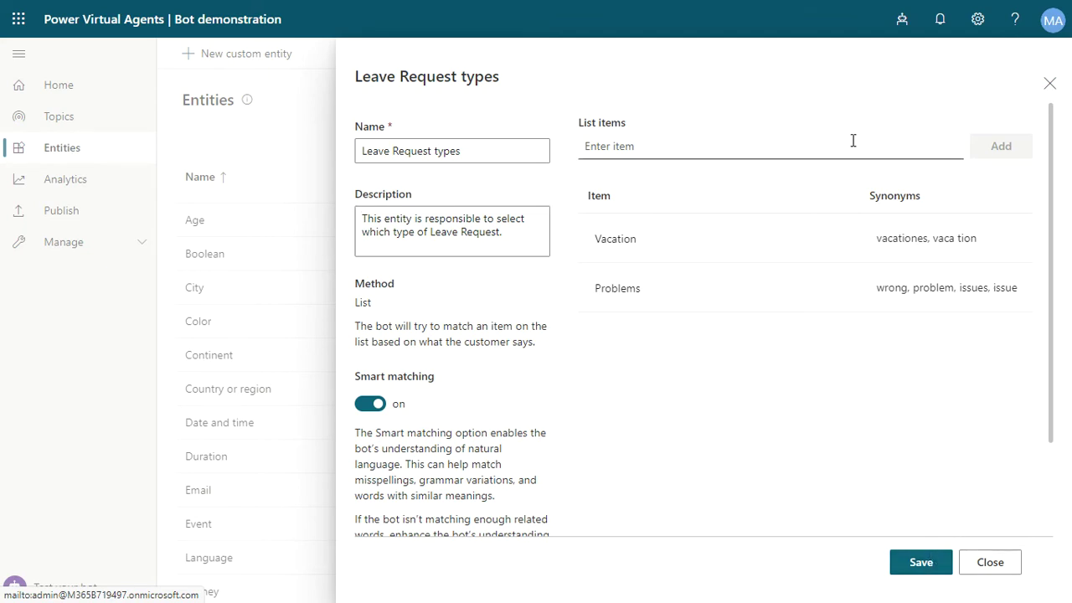
pyautogui.click(920, 565)
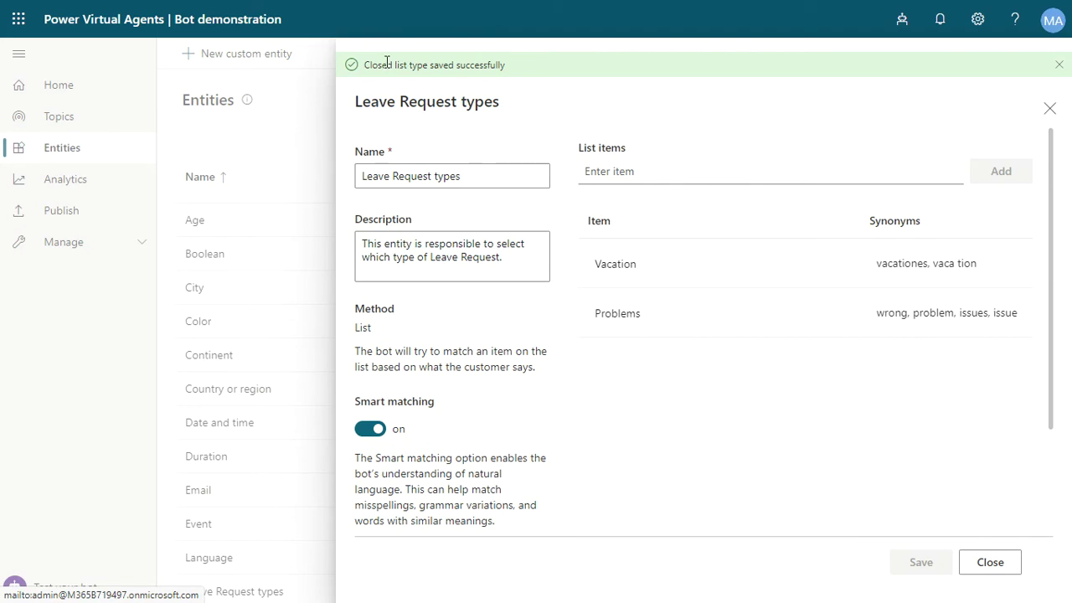
# Dismiss the success banner, close the entity panel, and go to the Topics page.
pyautogui.click(1061, 66)
pyautogui.click(1050, 84)
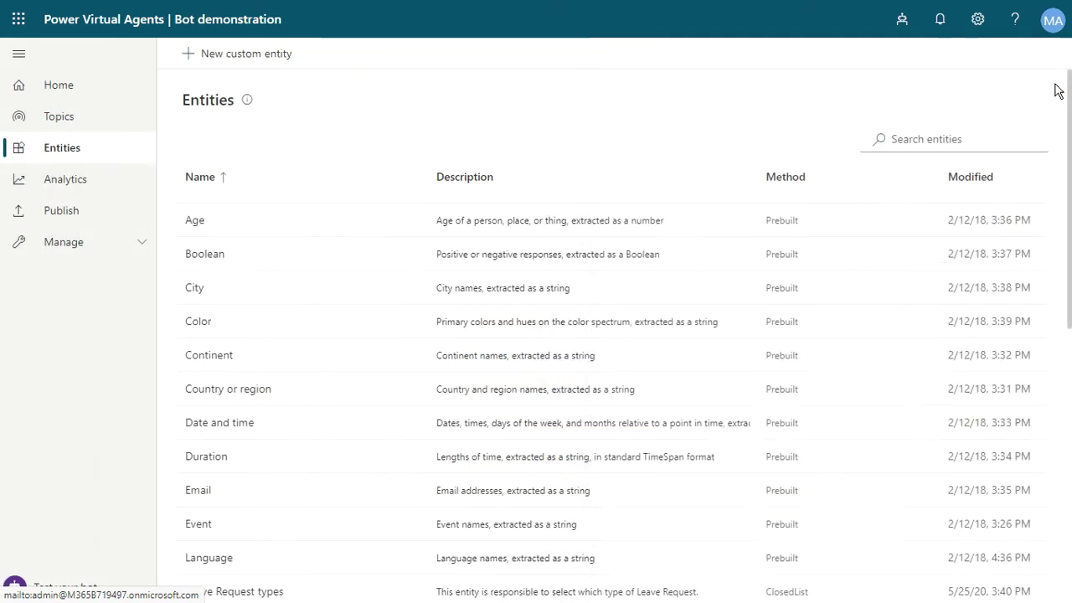
pyautogui.scroll(-2, 445, 390)
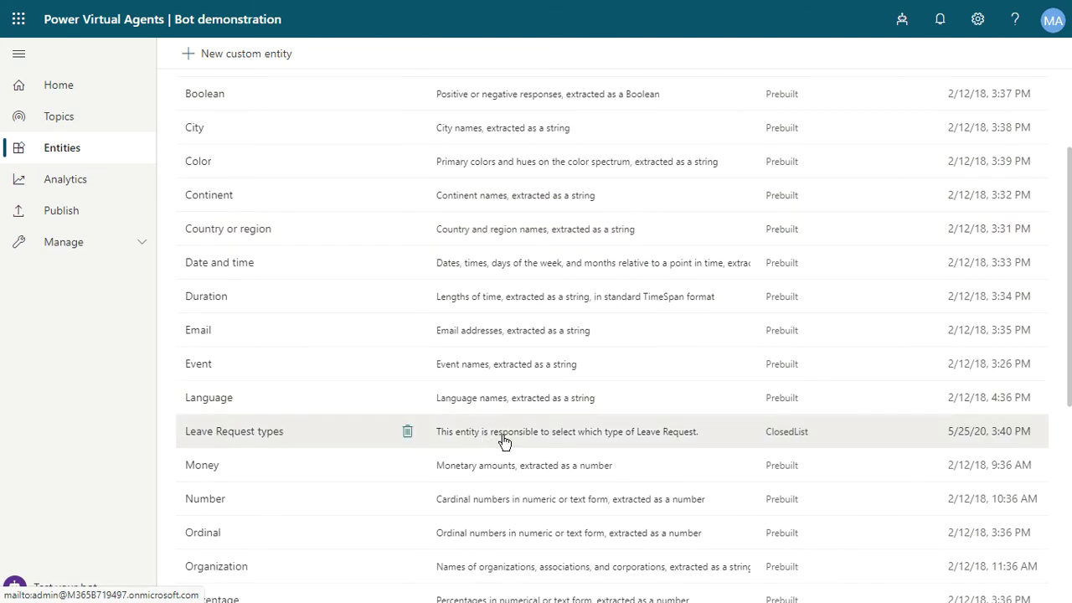
pyautogui.scroll(1, 285, 282)
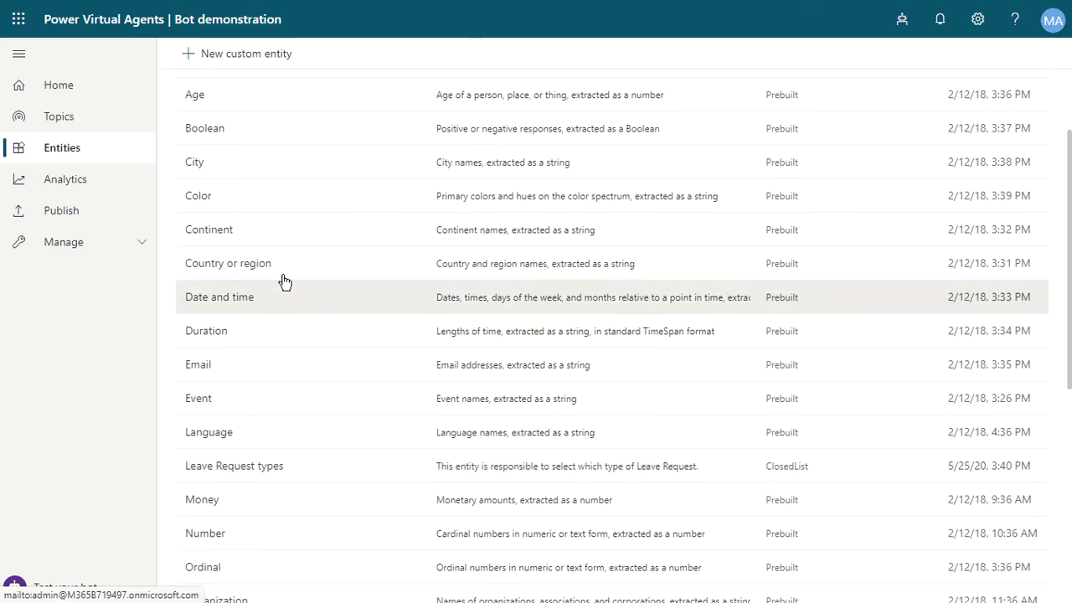
pyautogui.scroll(3, 285, 282)
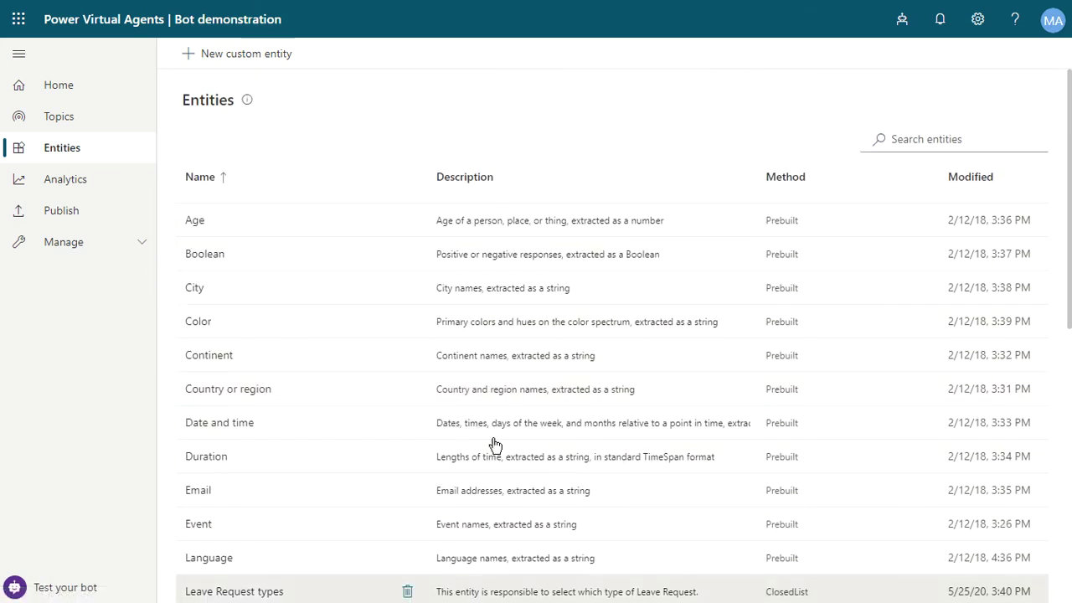
pyautogui.click(63, 125)
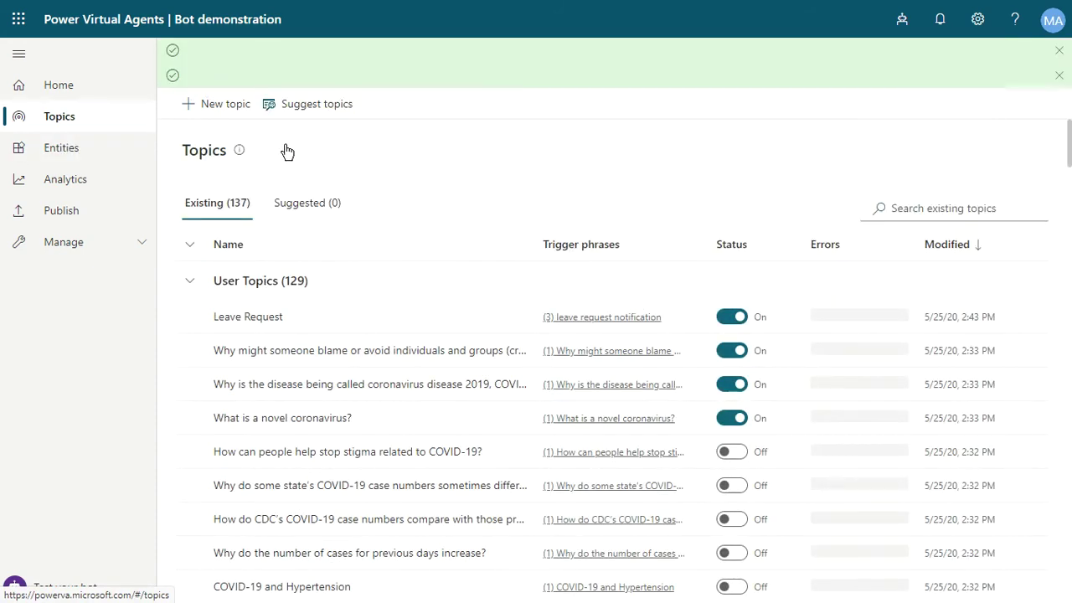
# Dismiss the two suggestion notices and back out of the mistakenly opened blame topic.
pyautogui.click(1058, 76)
pyautogui.click(1058, 55)
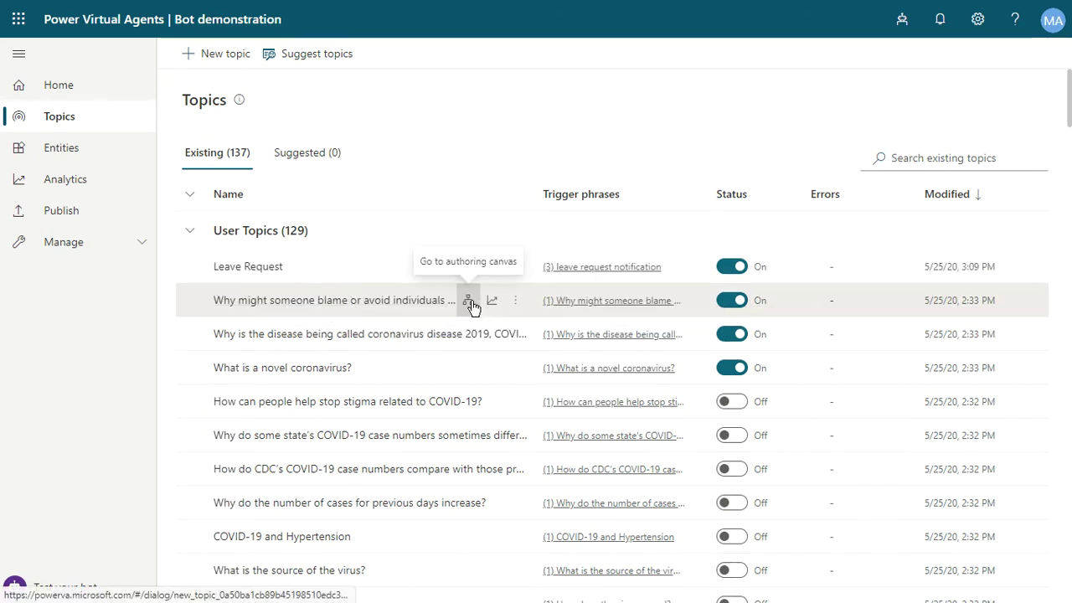
pyautogui.click(469, 303)
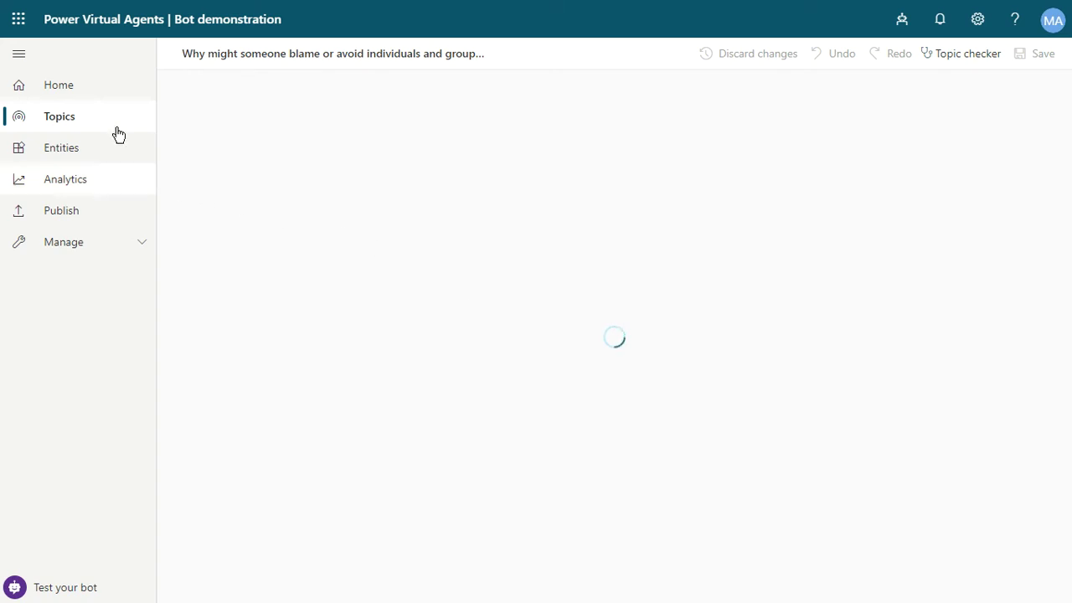
pyautogui.click(90, 119)
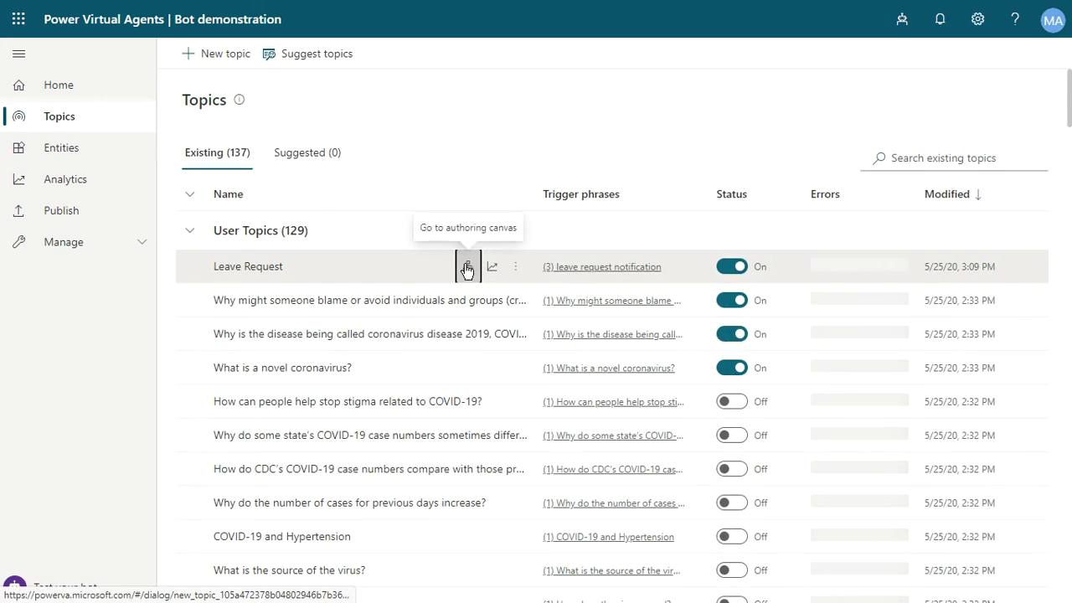
# Open the Leave Request topic on the authoring canvas and add a step below the name question.
pyautogui.click(467, 268)
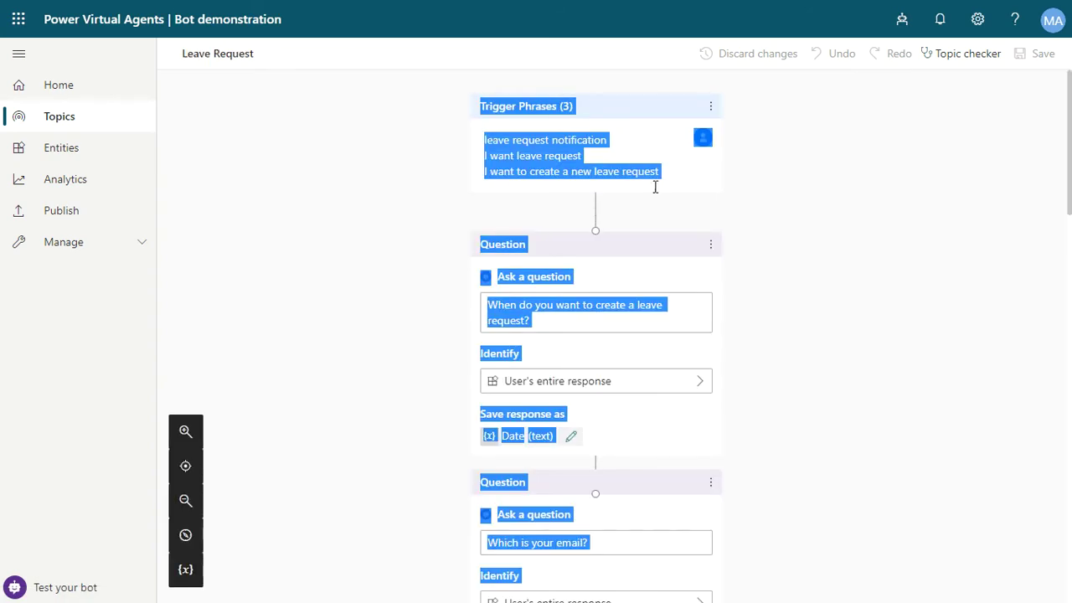
pyautogui.scroll(-10, 833, 335)
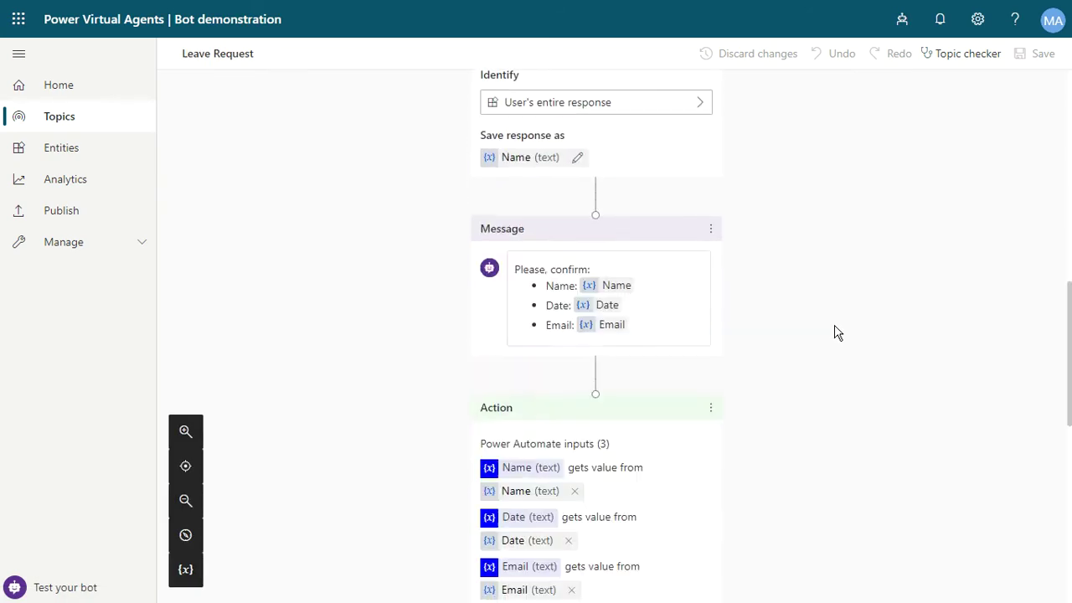
pyautogui.scroll(2, 834, 330)
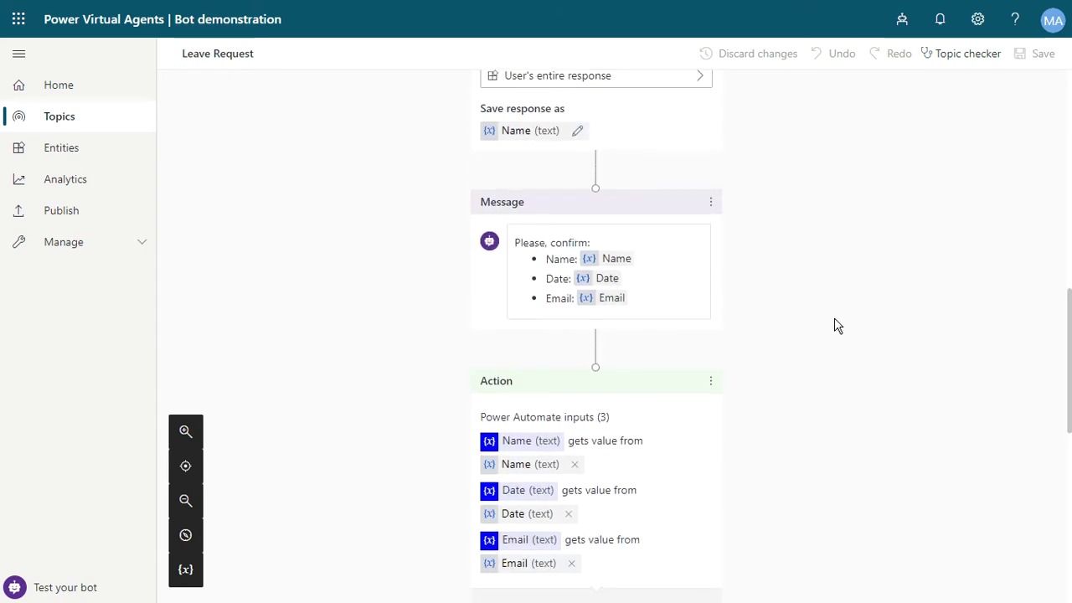
pyautogui.scroll(-1, 741, 277)
pyautogui.scroll(4, 625, 263)
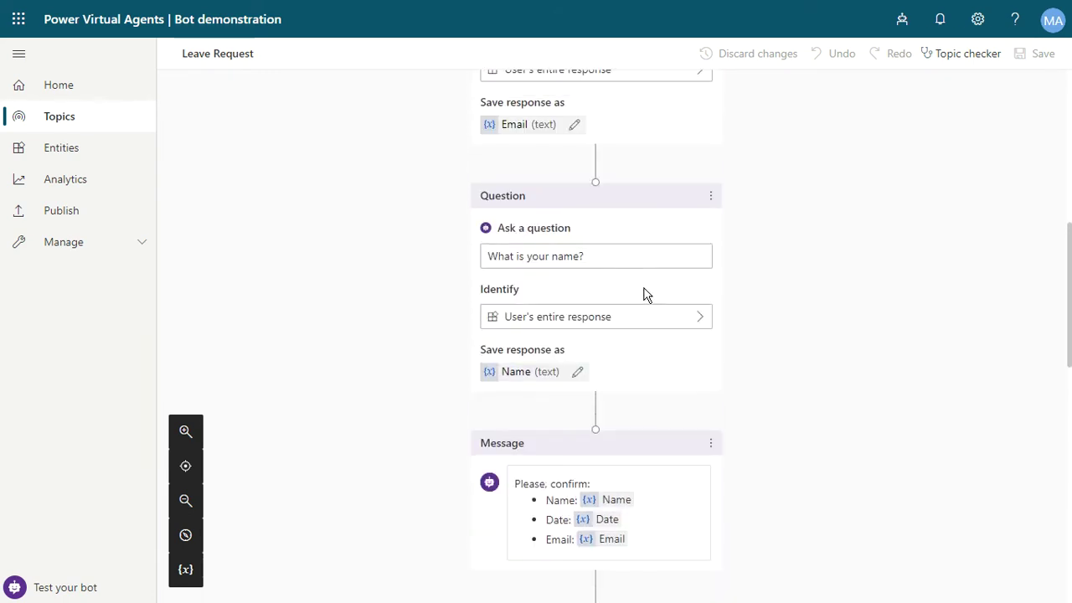
pyautogui.click(595, 413)
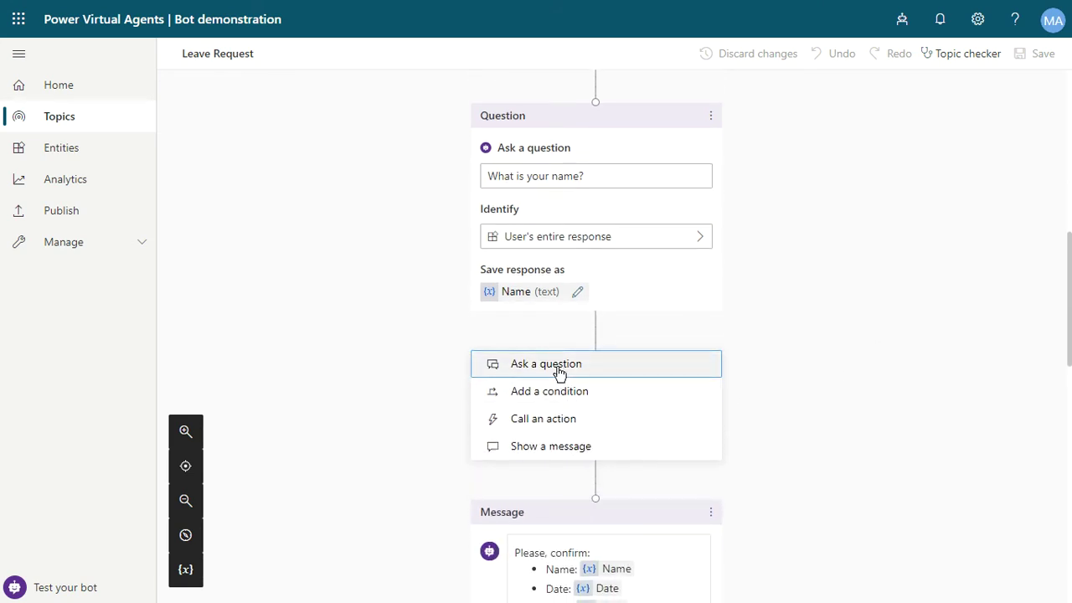
# Insert the question 'Select the type of request:' identifying the Leave Request types entity.
pyautogui.click(559, 368)
pyautogui.scroll(-3, 933, 301)
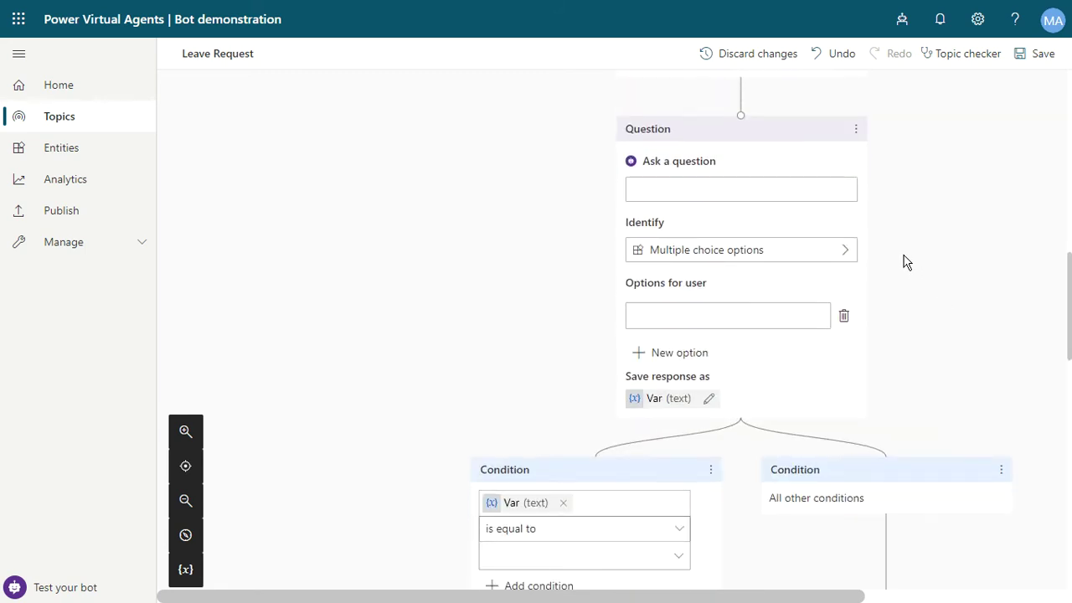
pyautogui.click(812, 196)
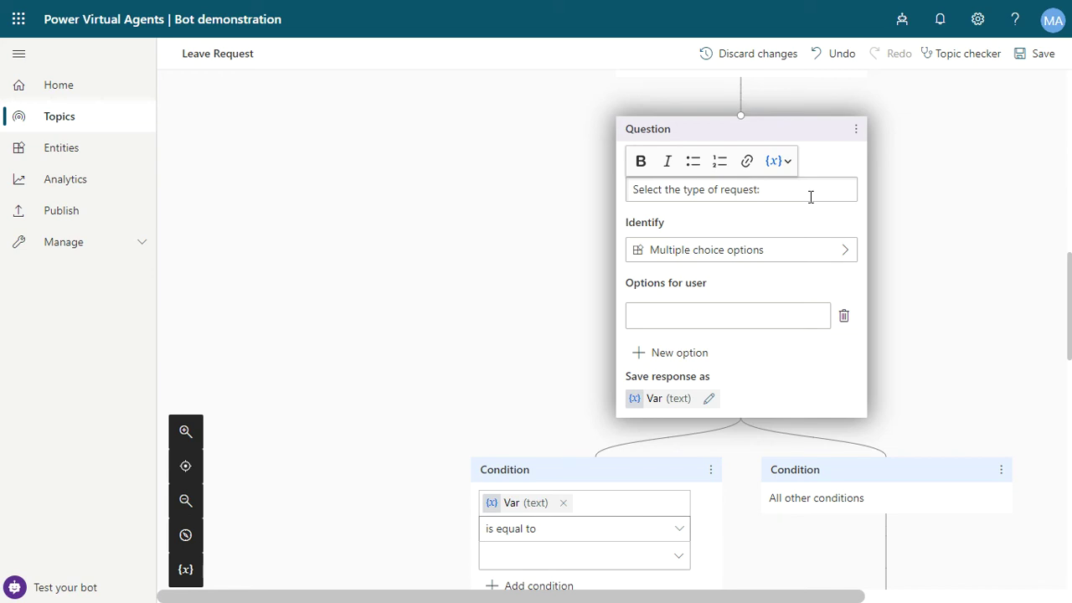
pyautogui.click(683, 252)
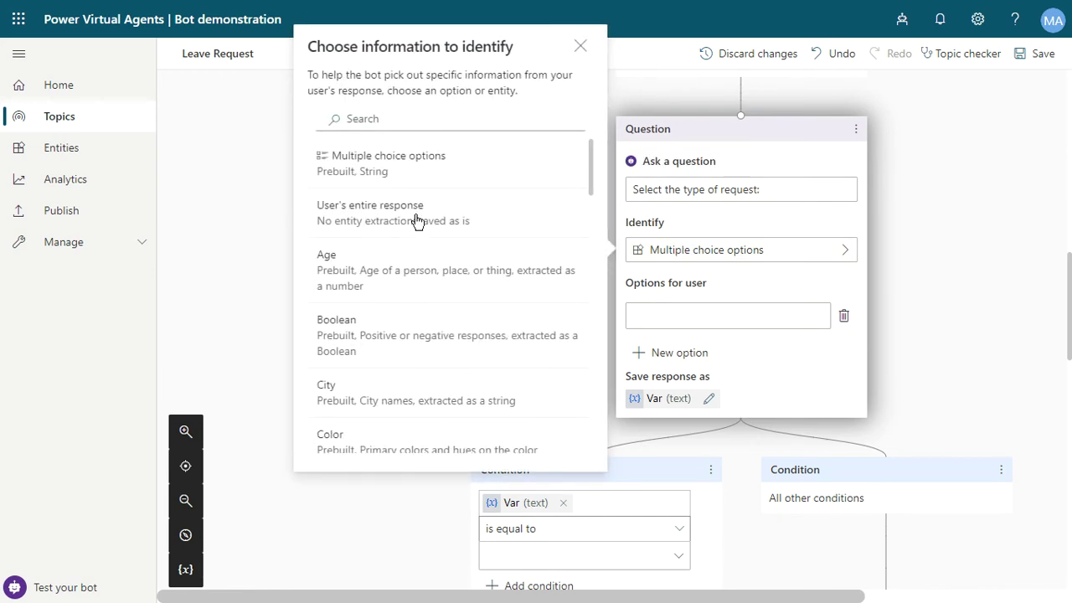
pyautogui.scroll(-3, 413, 218)
pyautogui.scroll(-6, 417, 220)
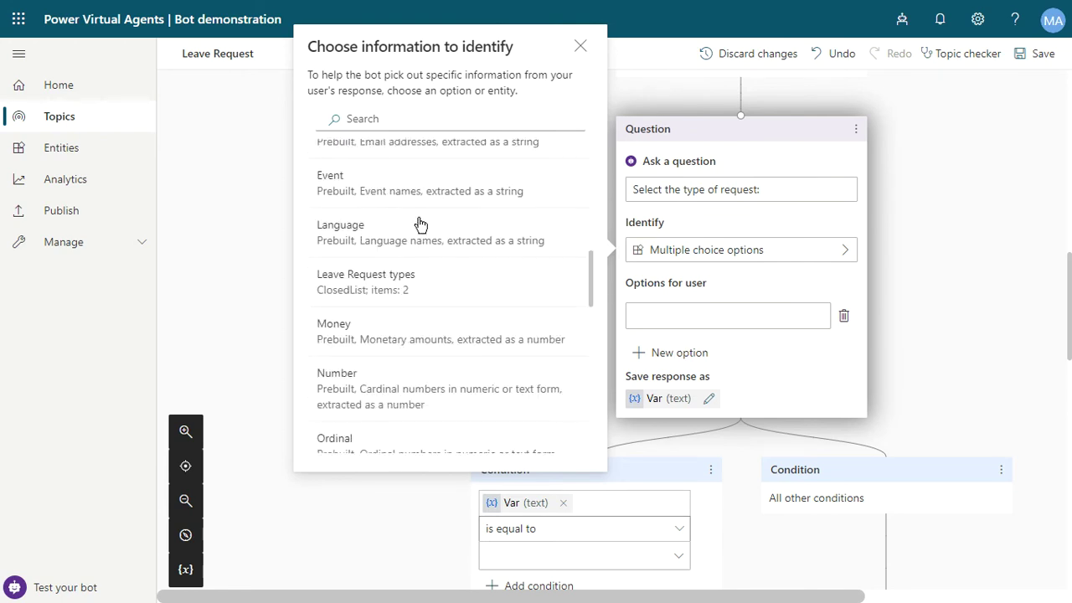
pyautogui.click(404, 124)
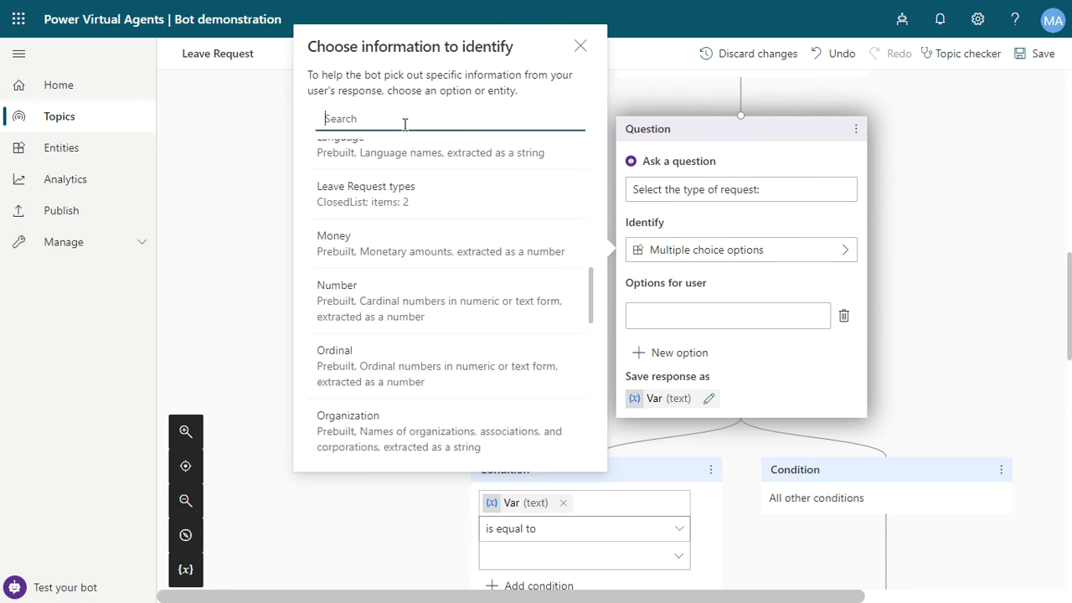
pyautogui.write('leav')
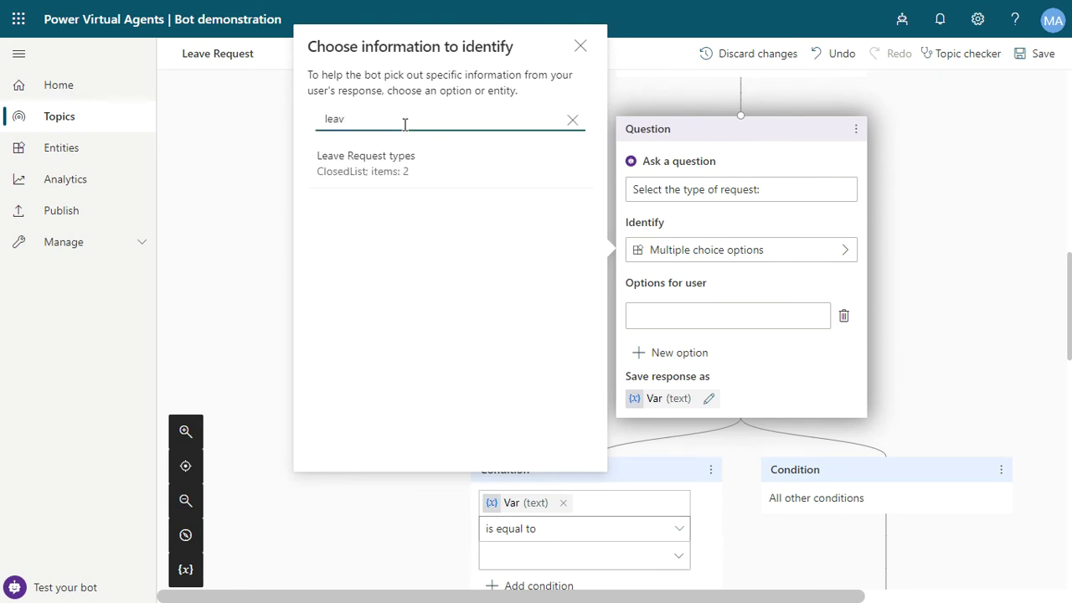
pyautogui.click(402, 162)
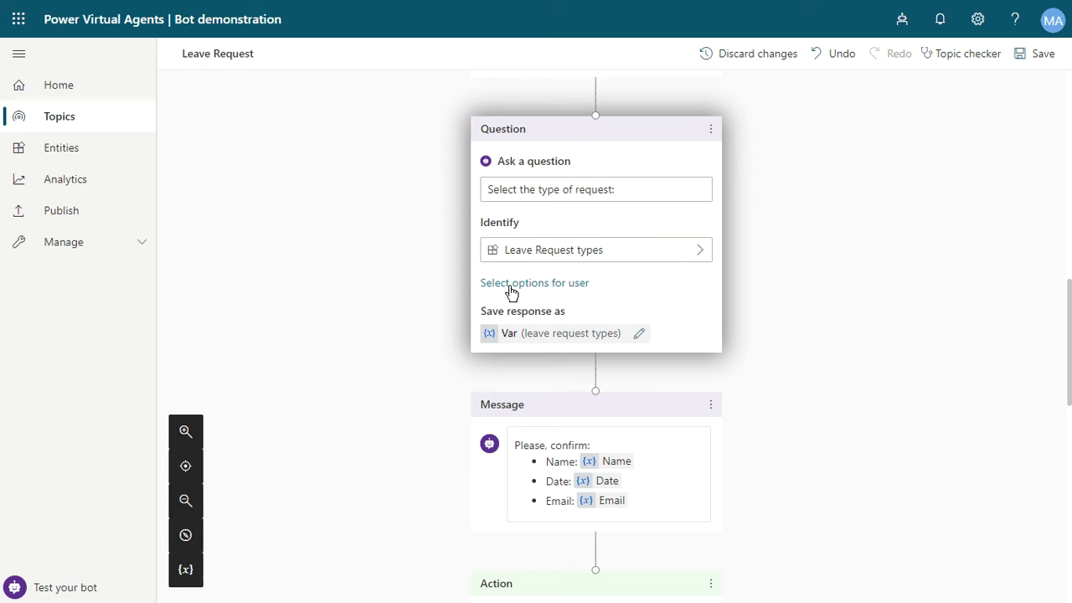
# Select Vacation and Problems as the question's user options.
pyautogui.click(511, 284)
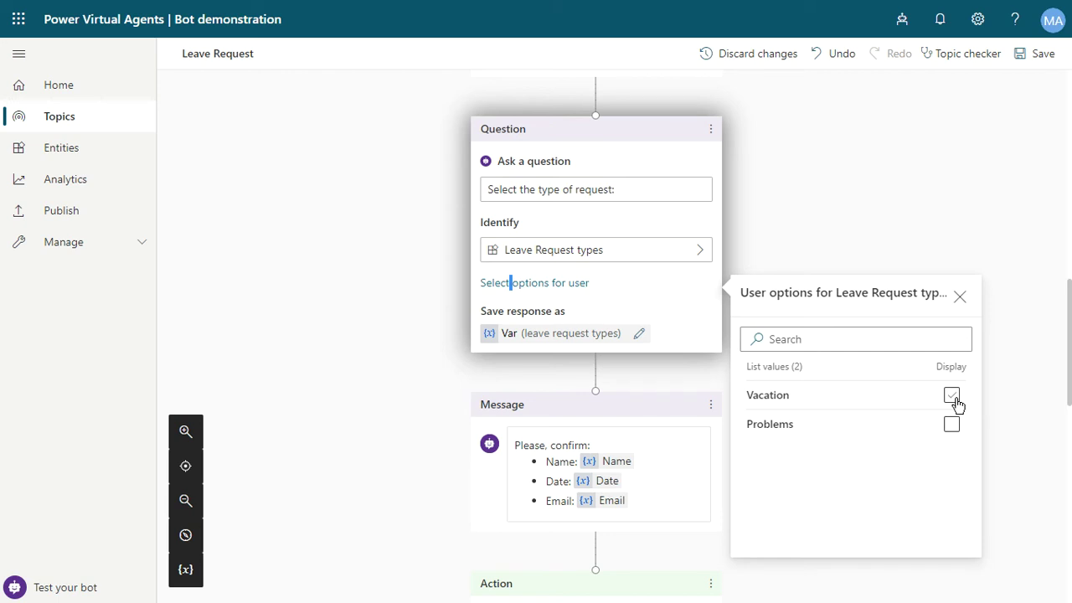
pyautogui.click(955, 400)
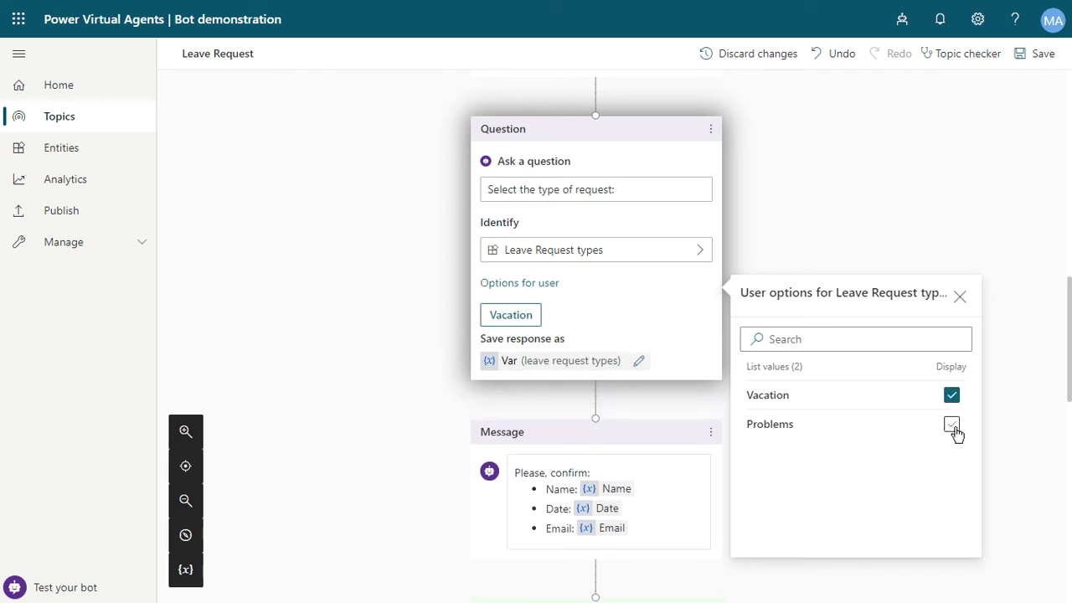
pyautogui.click(952, 426)
pyautogui.click(953, 424)
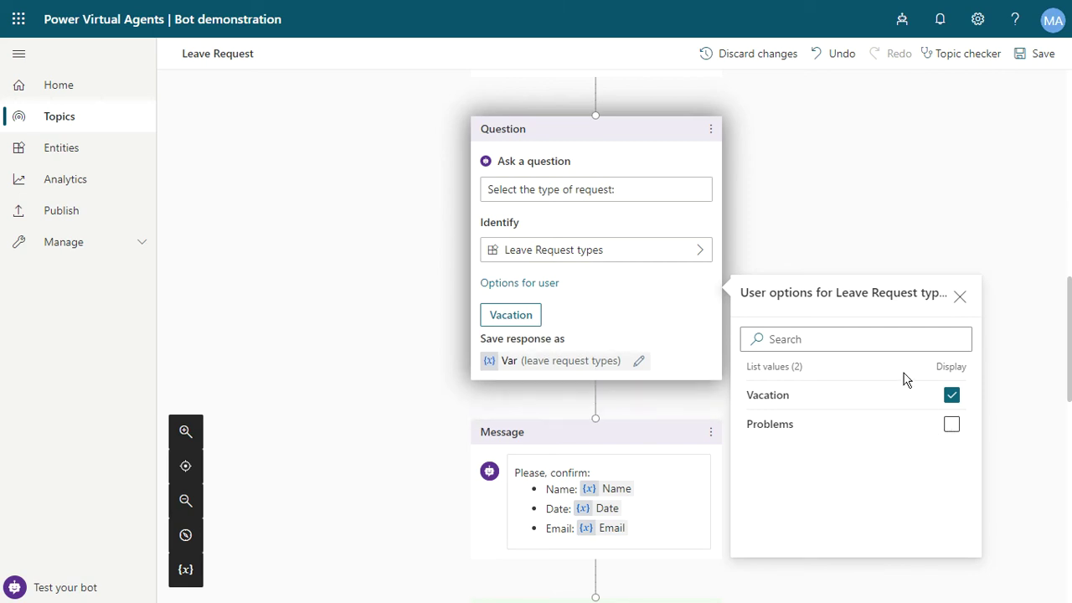
pyautogui.click(951, 424)
pyautogui.click(850, 204)
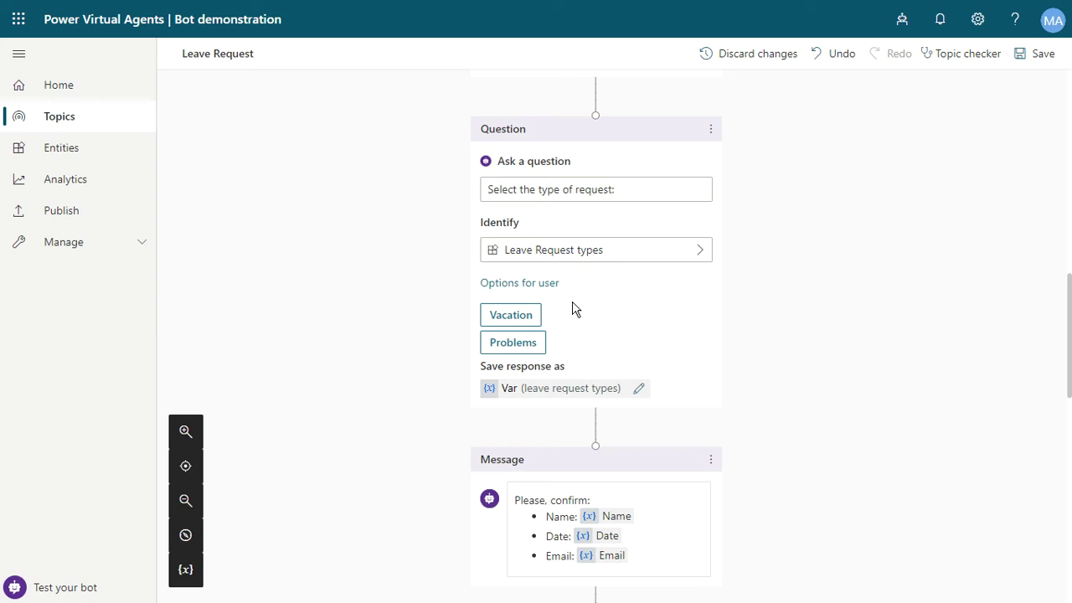
# Rename the 'Save response as' variable Var to TypeofRequest.
pyautogui.click(638, 392)
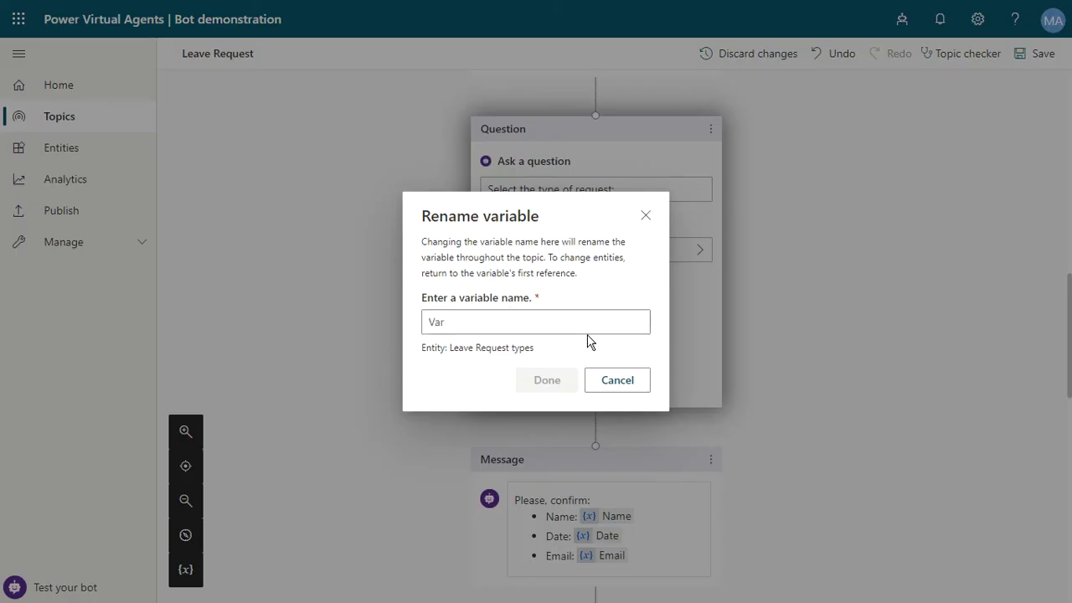
pyautogui.hotkey('ctrl', 'a')
pyautogui.write('Typ')
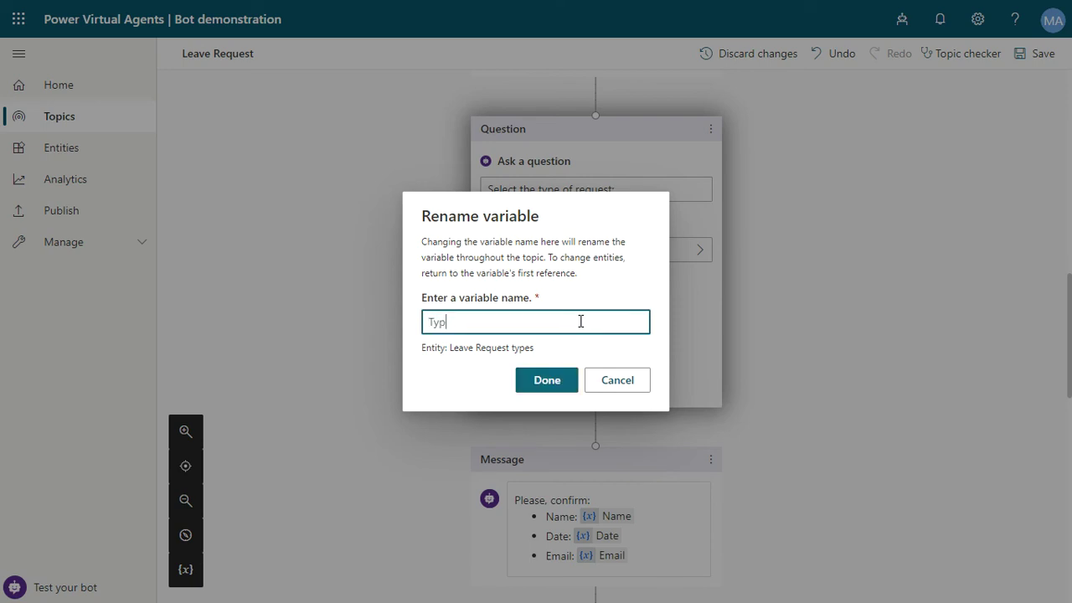
pyautogui.write('eofRequest')
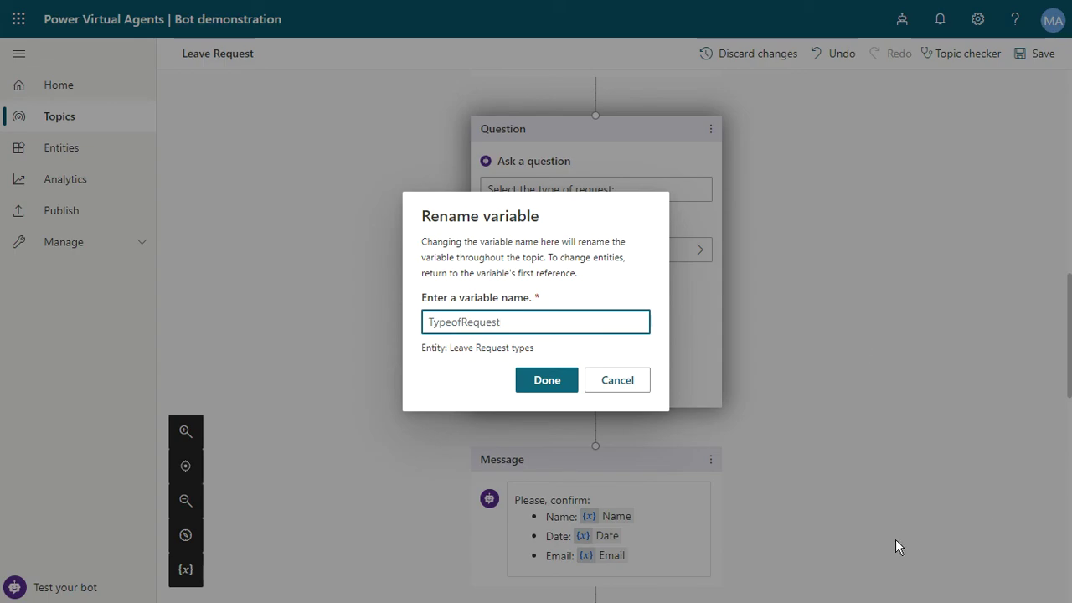
pyautogui.click(547, 381)
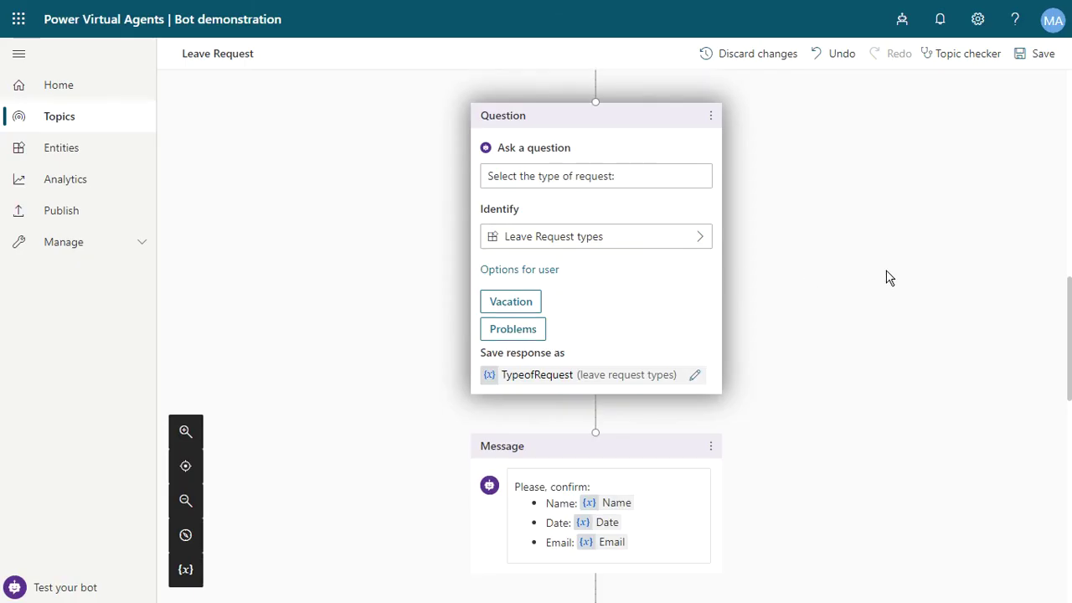
# Add a 'Type:' line with the TypeofRequest variable below the Email line, then save the topic.
pyautogui.scroll(-1, 887, 278)
pyautogui.click(646, 471)
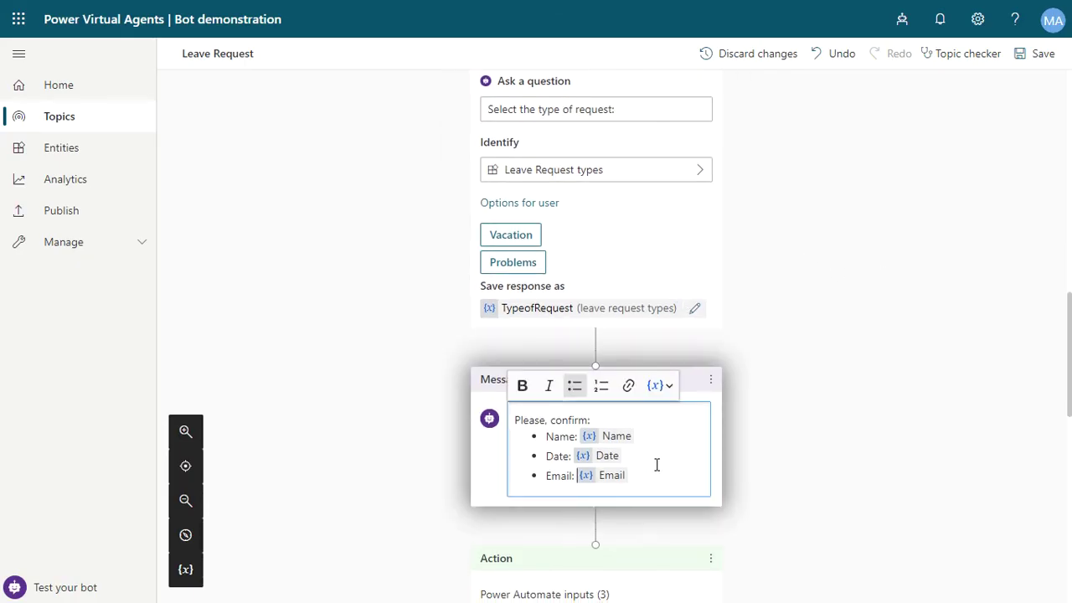
pyautogui.hotkey('shift', 'End')
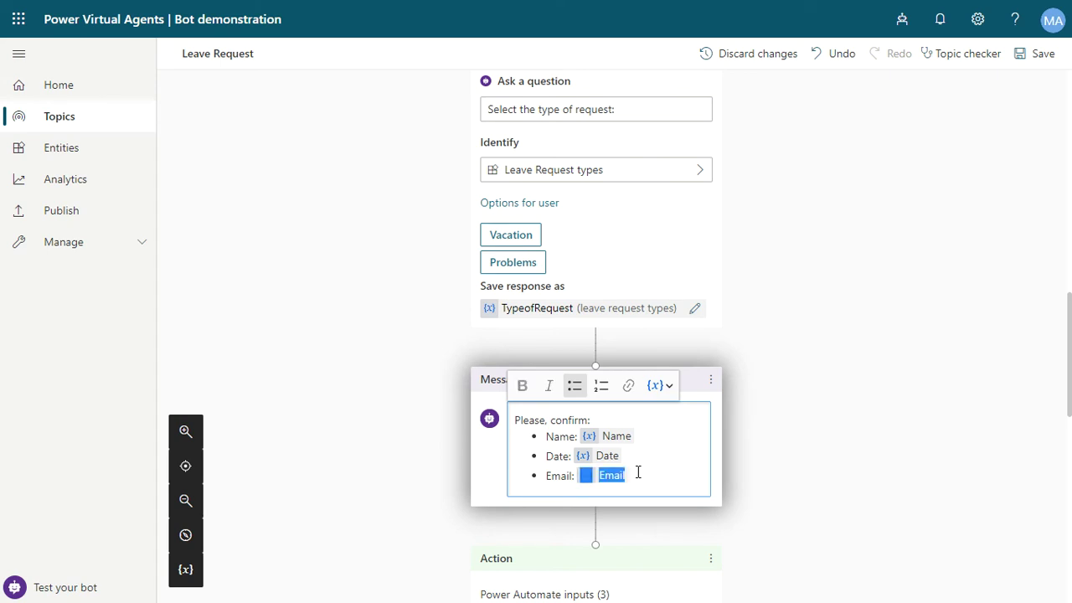
pyautogui.press('End')
pyautogui.press('Return')
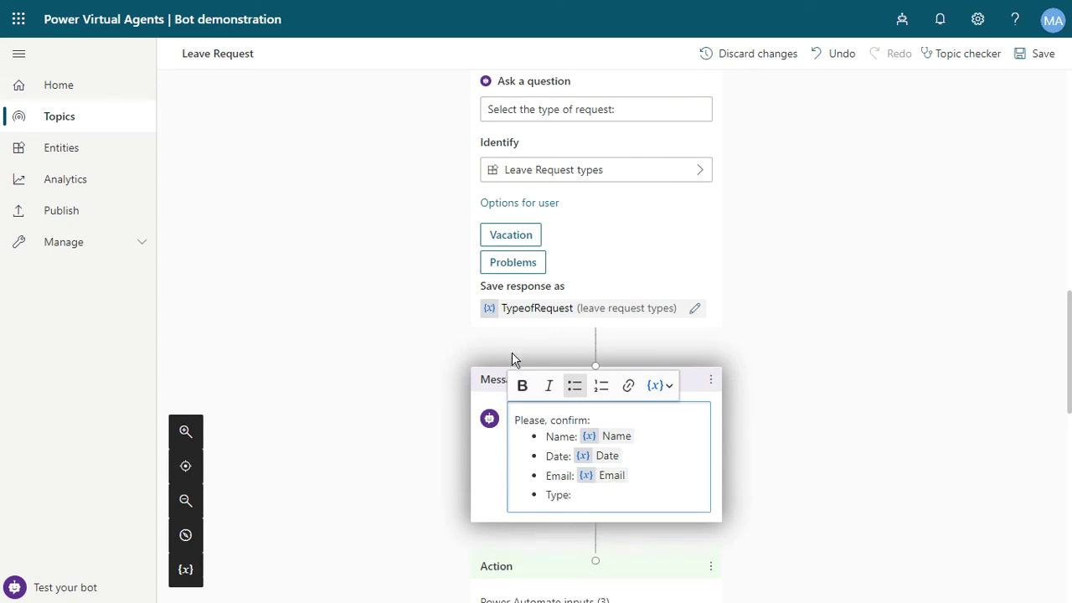
pyautogui.click(658, 385)
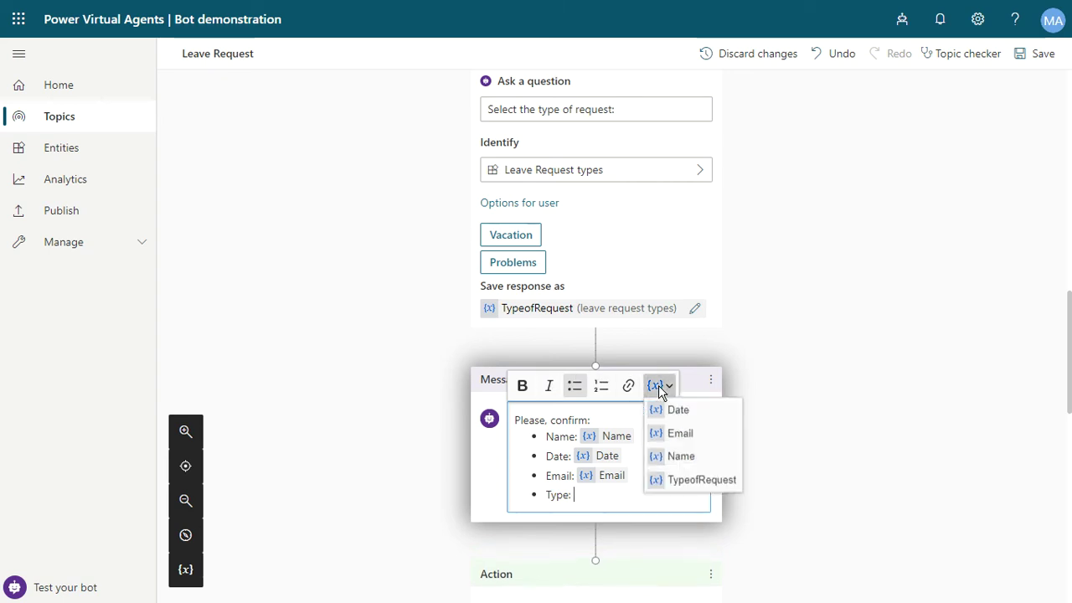
pyautogui.click(702, 479)
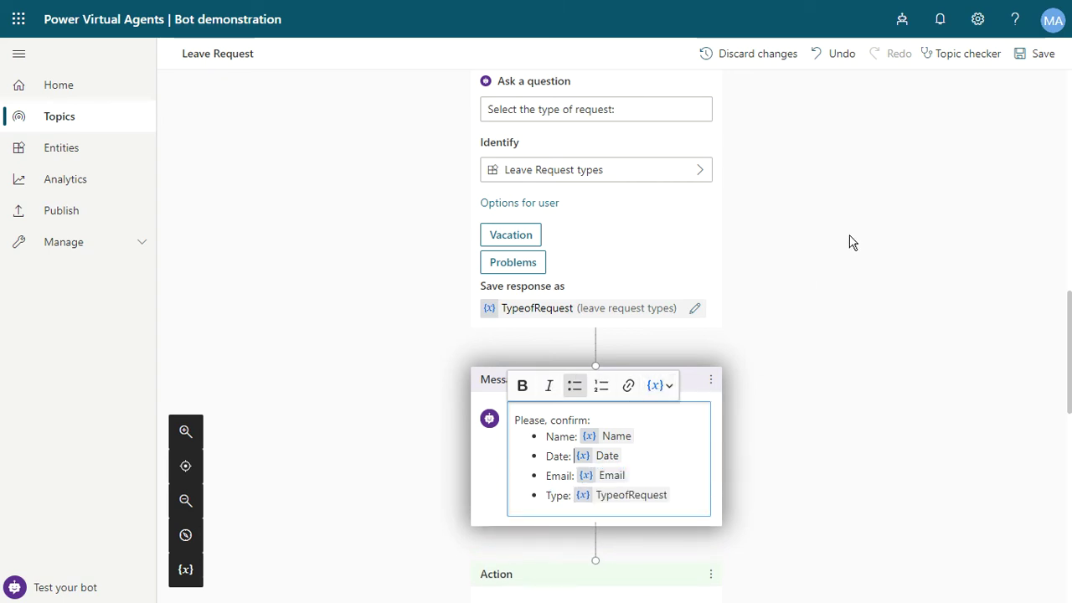
pyautogui.click(1032, 67)
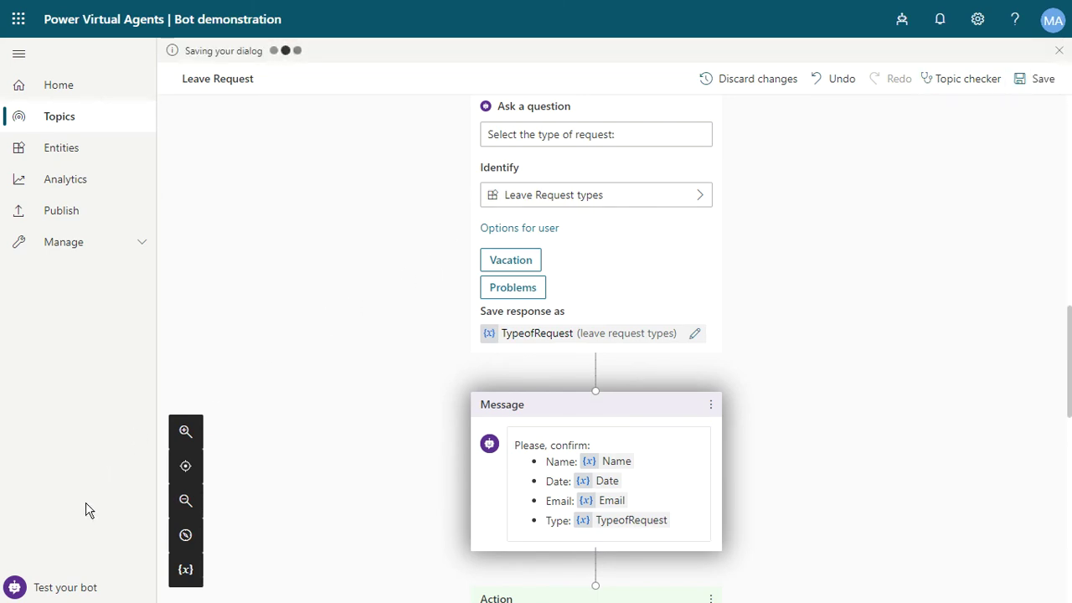
# Start the test chat with the trigger phrase 'leave request notification'.
pyautogui.click(71, 589)
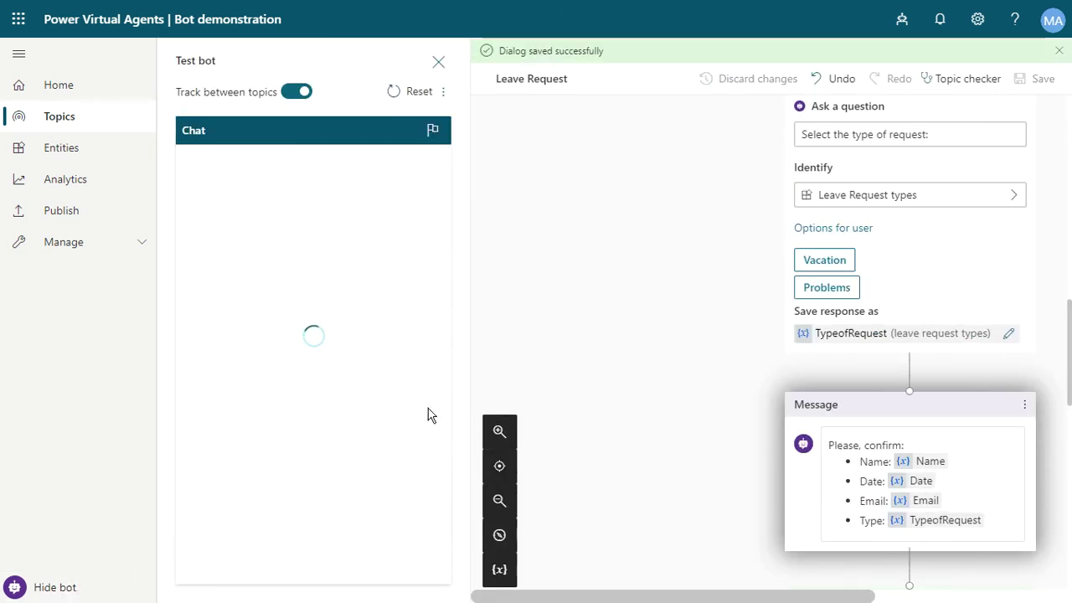
pyautogui.click(256, 569)
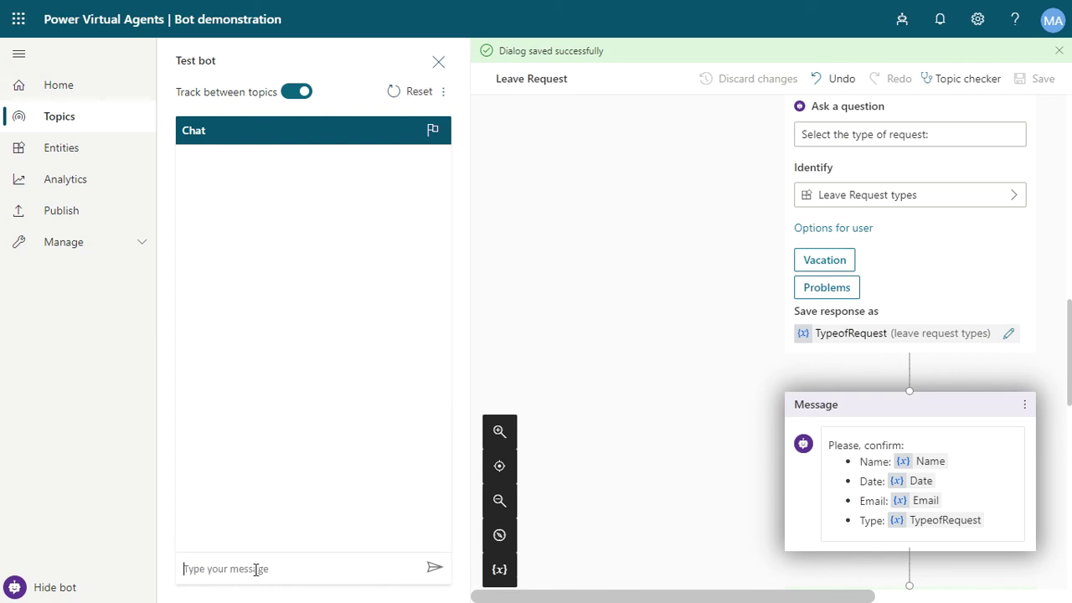
pyautogui.write('I')
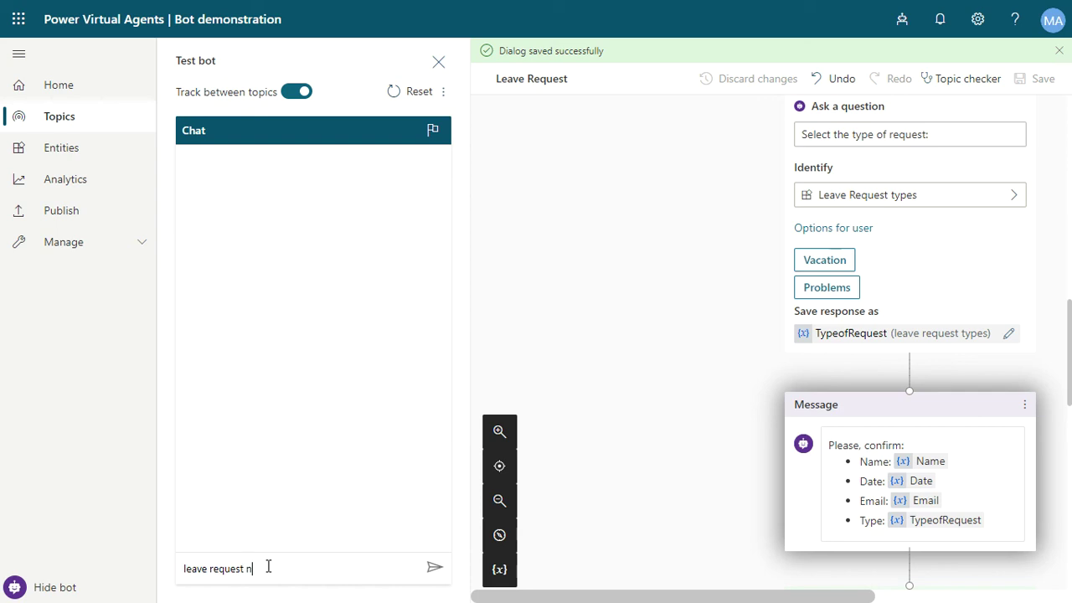
pyautogui.write('eave request notification')
pyautogui.press('Return')
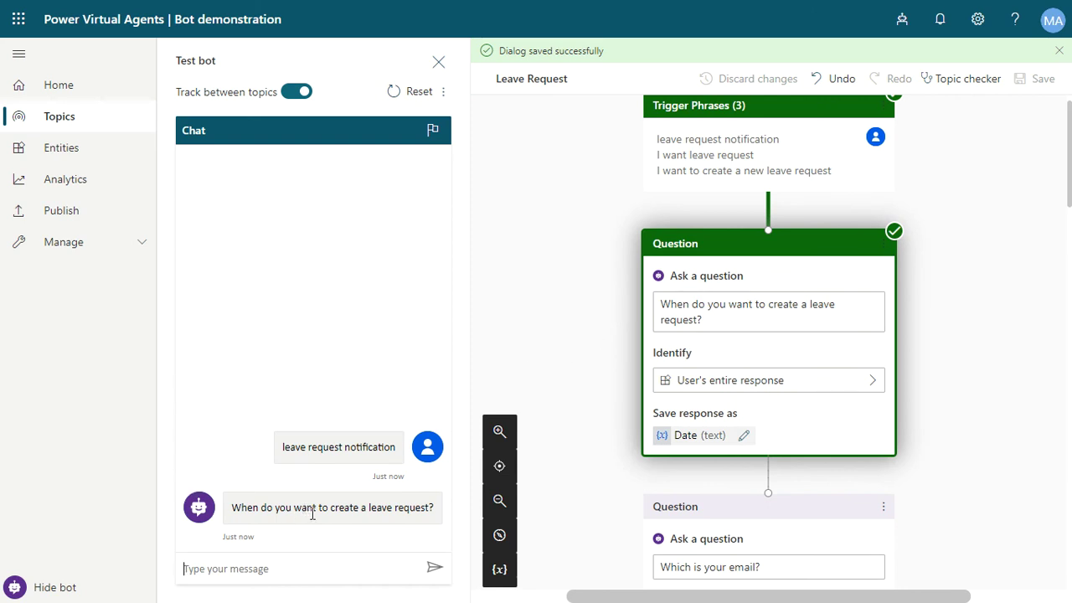
# Answer the bot with leave date 05/06/2020, then the requester's email address and full name.
pyautogui.write('05/06/')
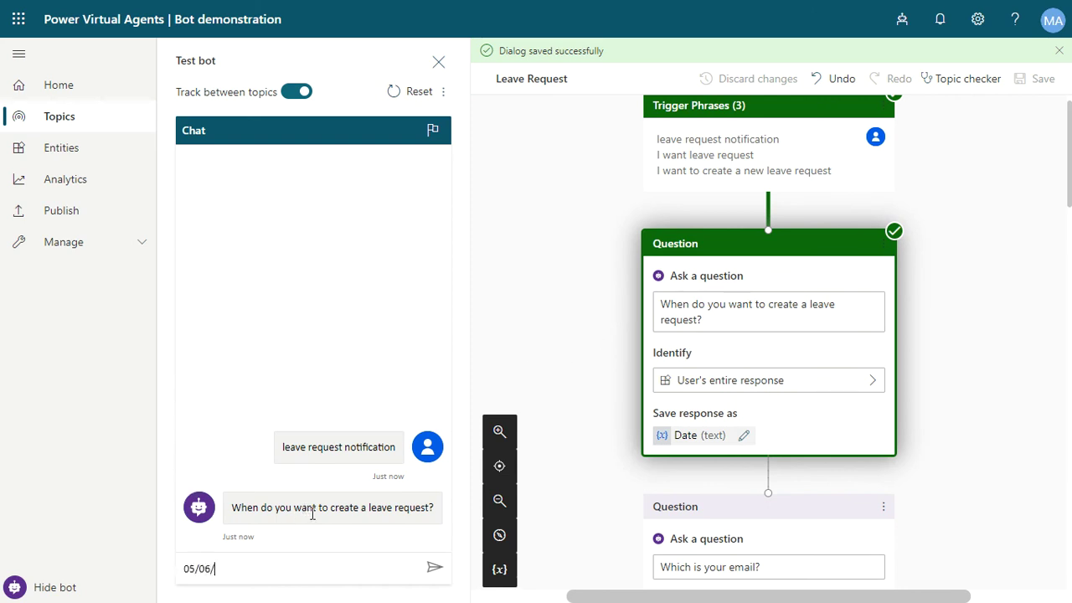
pyautogui.write('2020')
pyautogui.press('Return')
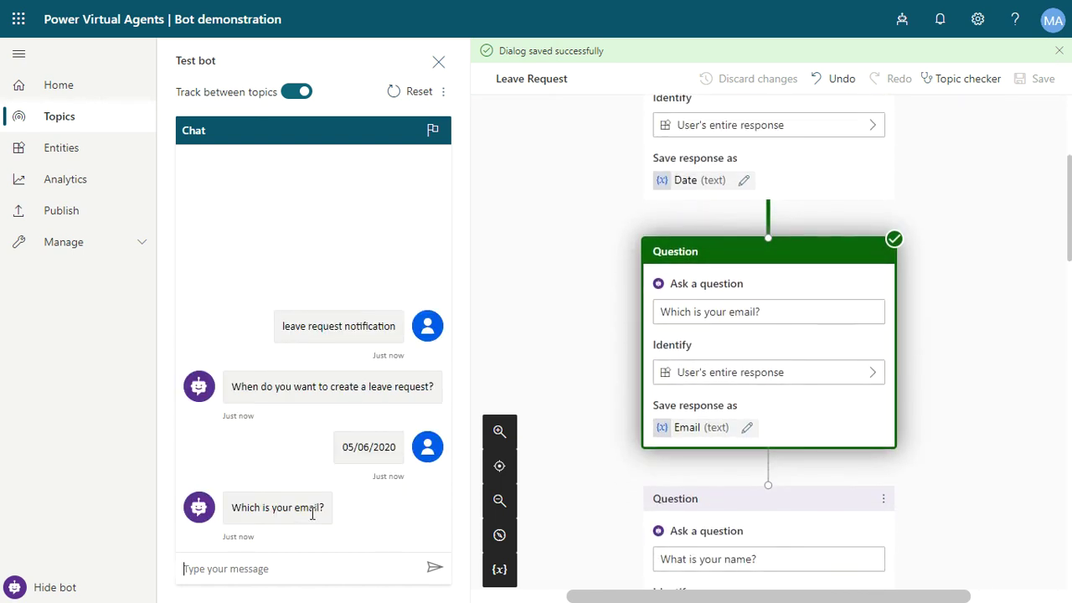
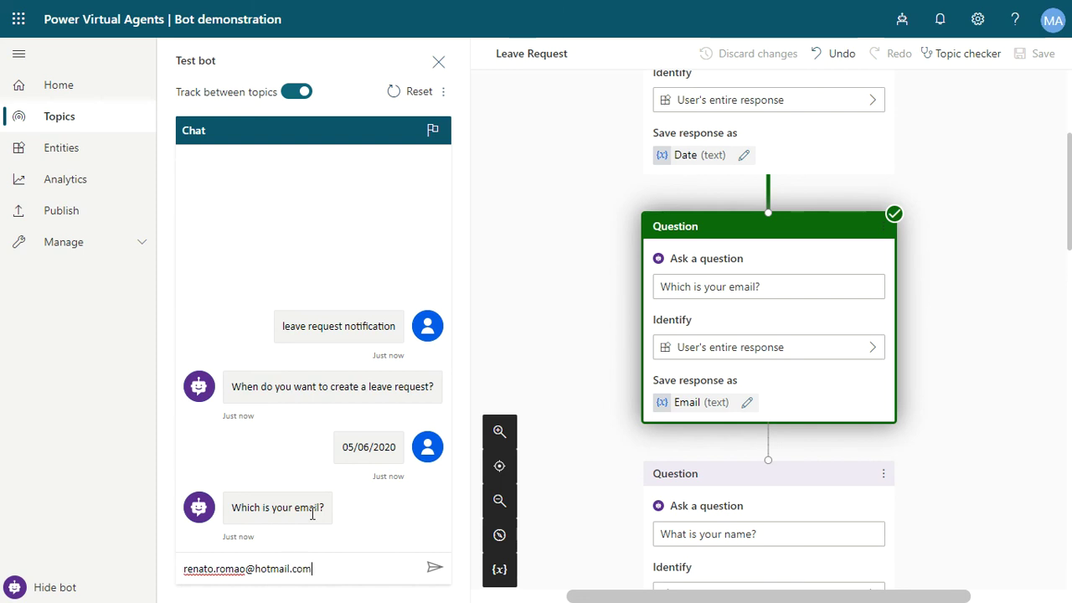
pyautogui.press('Return')
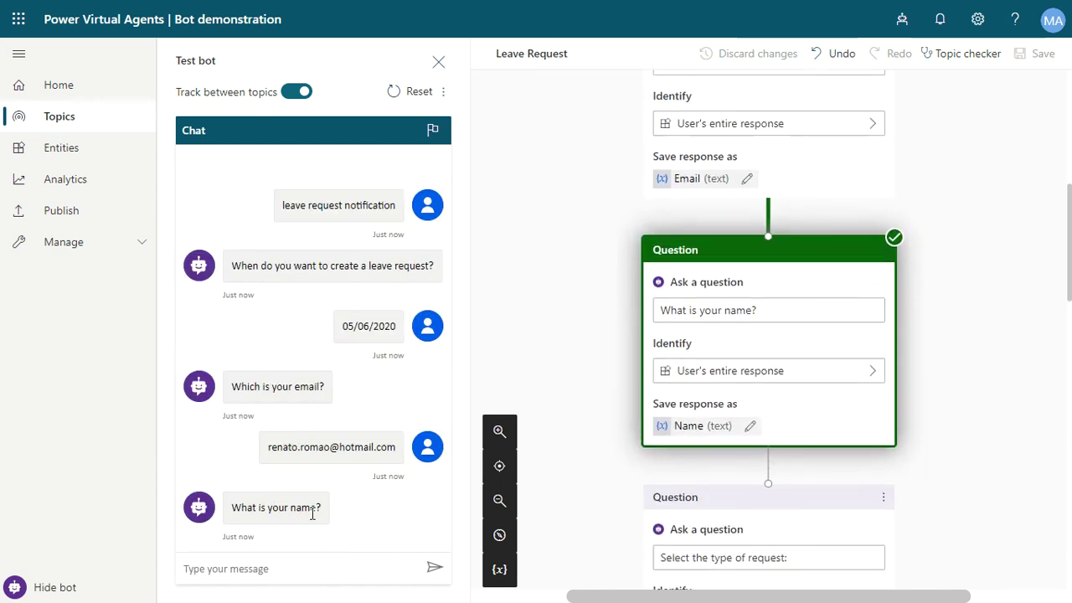
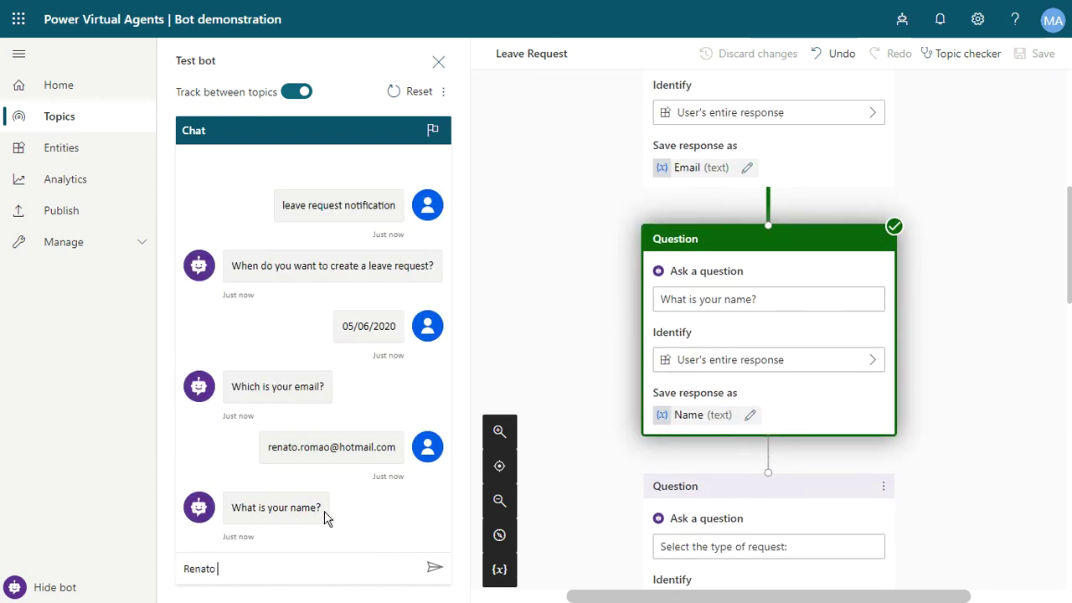
pyautogui.press('Return')
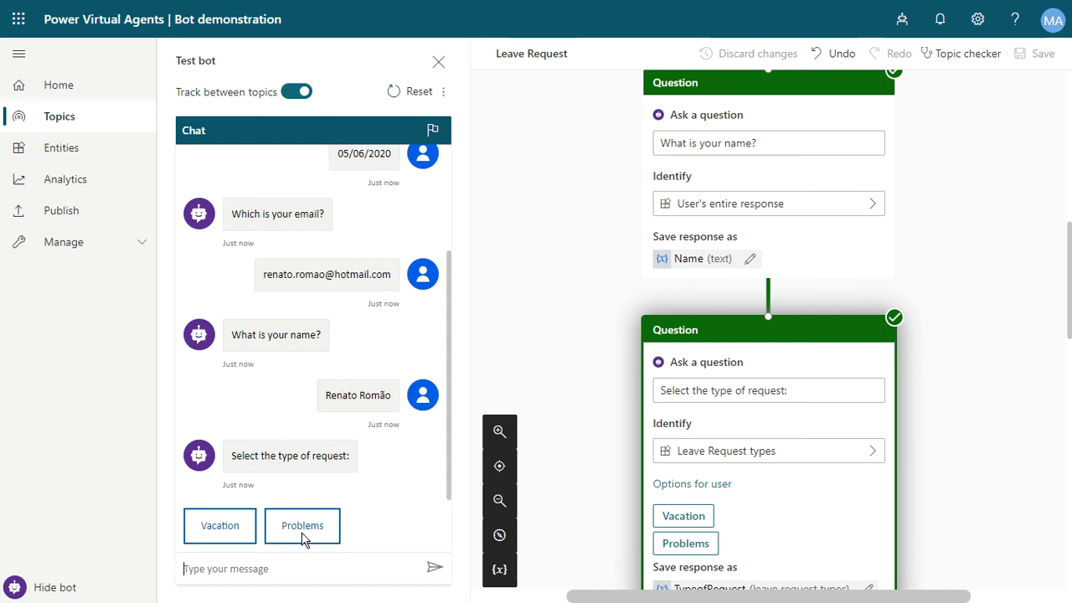
# Answer the request-type question with 'issue' and check the confirmation shows Type: Problems.
pyautogui.write('issue')
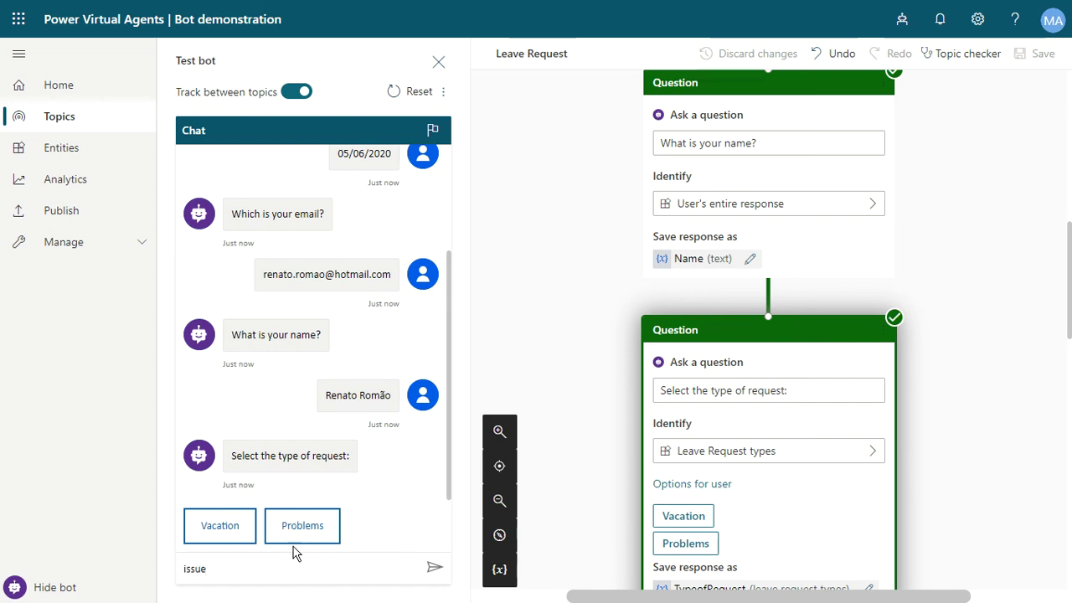
pyautogui.press('Return')
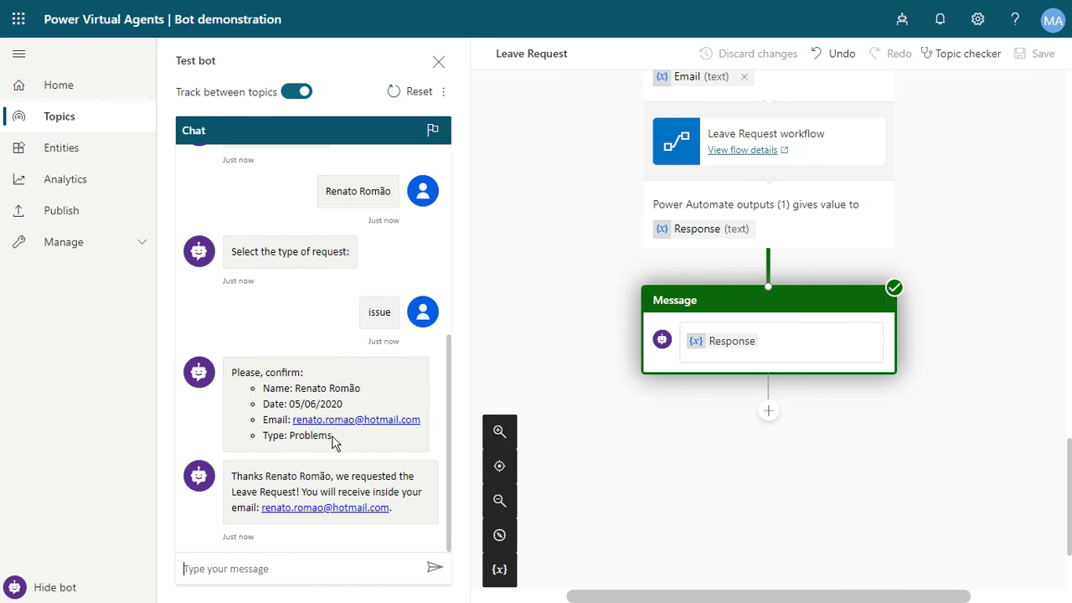
pyautogui.moveTo(330, 437); pyautogui.dragTo(307, 437)
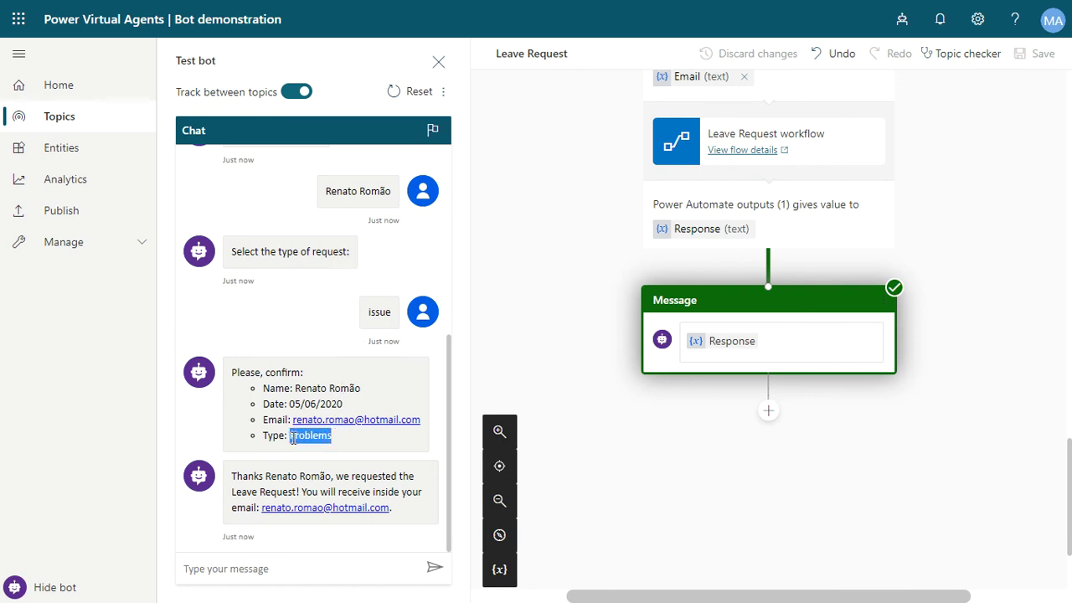
pyautogui.click(293, 439)
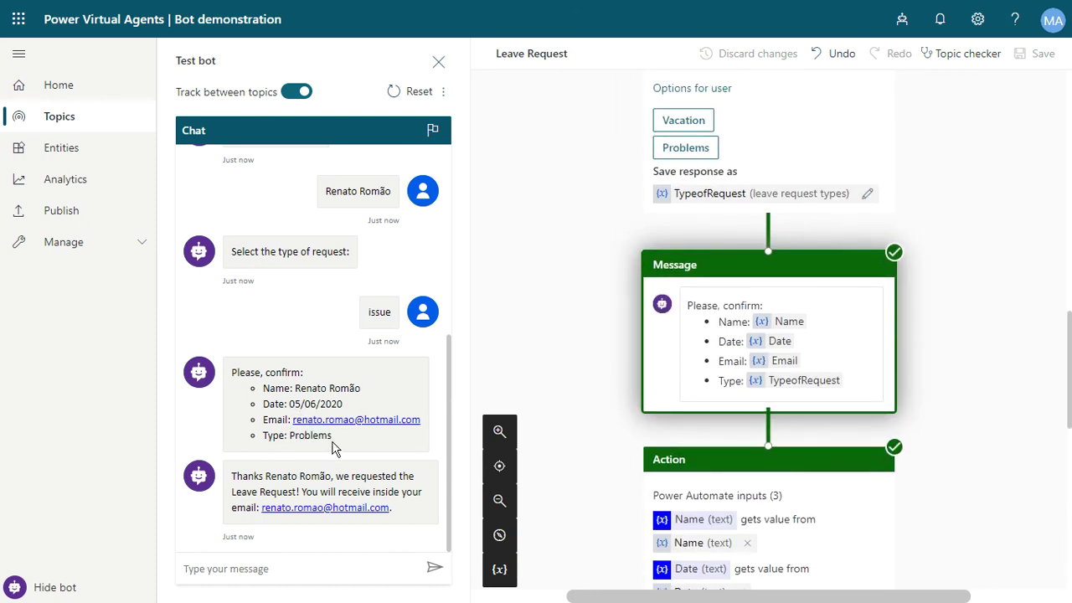
pyautogui.doubleClick(316, 434)
pyautogui.click(281, 444)
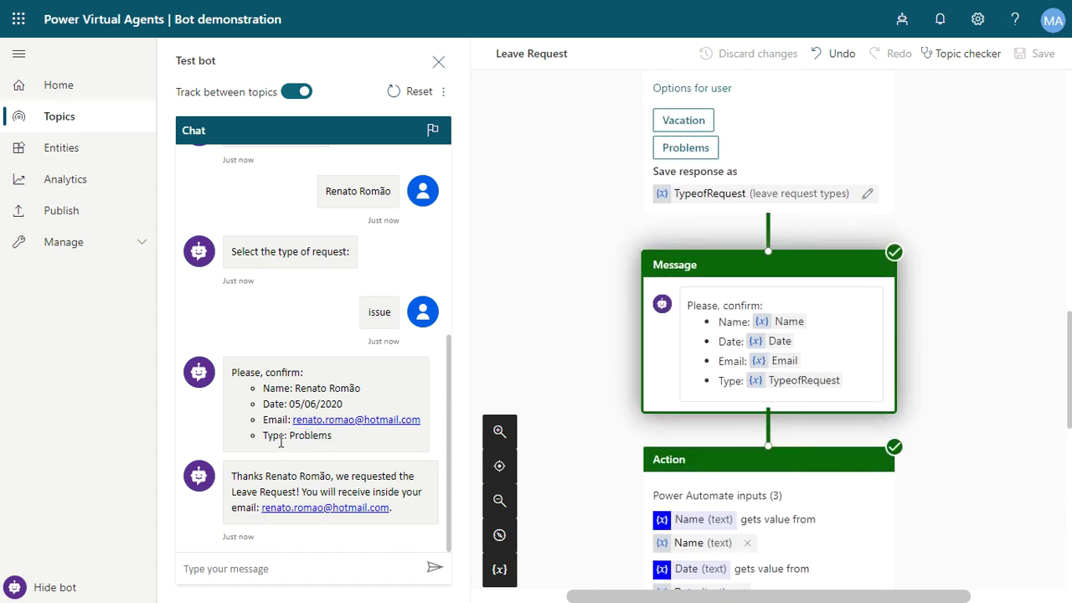